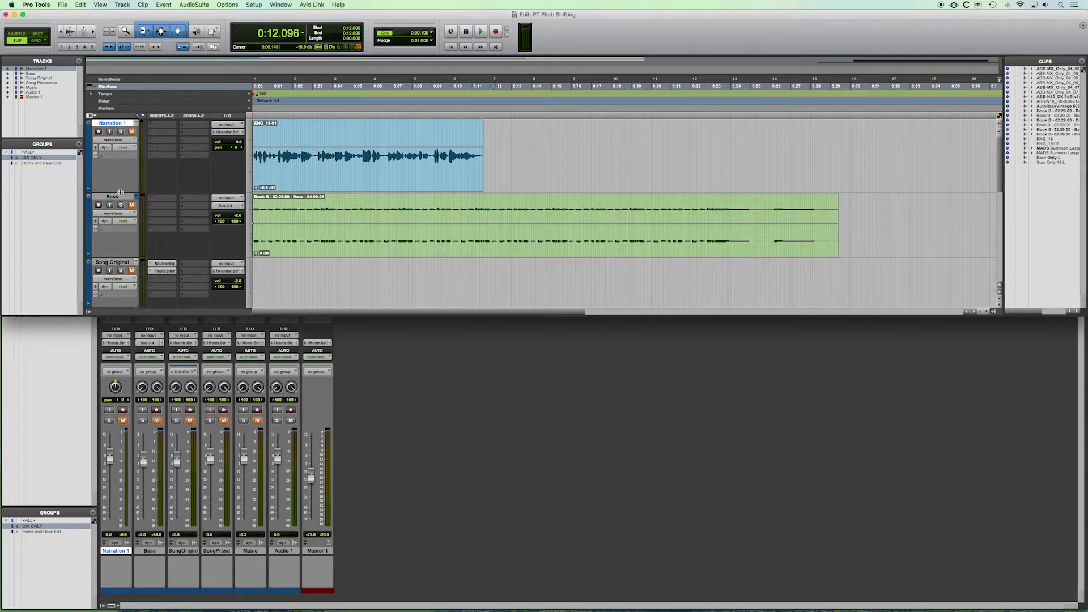
Enlarge the height of the Narration 1 track and unmute it.
drag(120, 191, 133, 275)
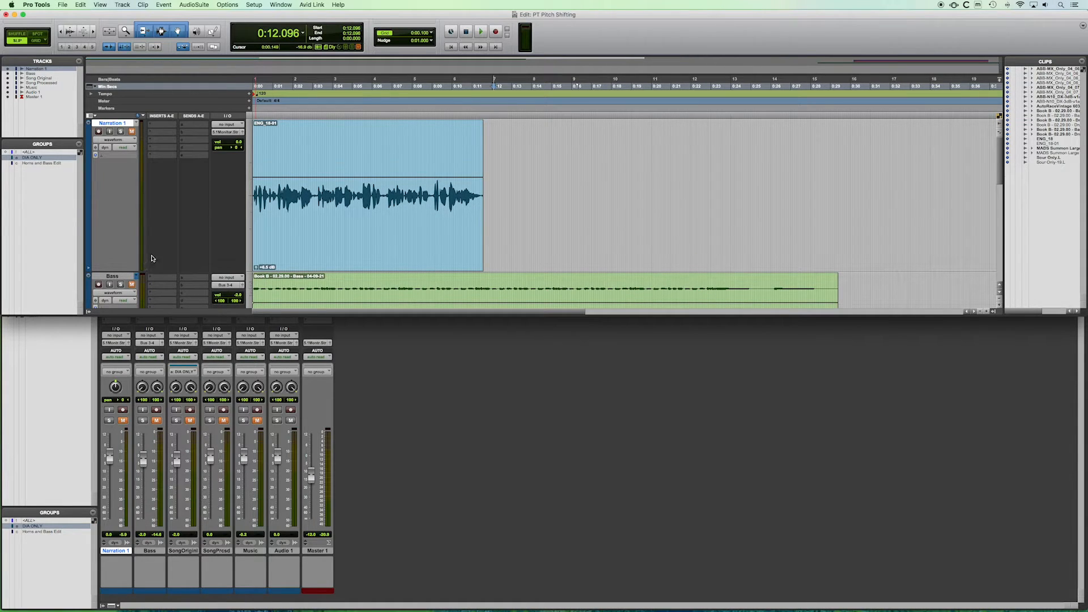
click(132, 133)
Check the Master 1 output assignment and route the Bass track's output to the same 5.1 Monitor.Stereo (Stereo) -> ADAT 1-2 path.
click(320, 344)
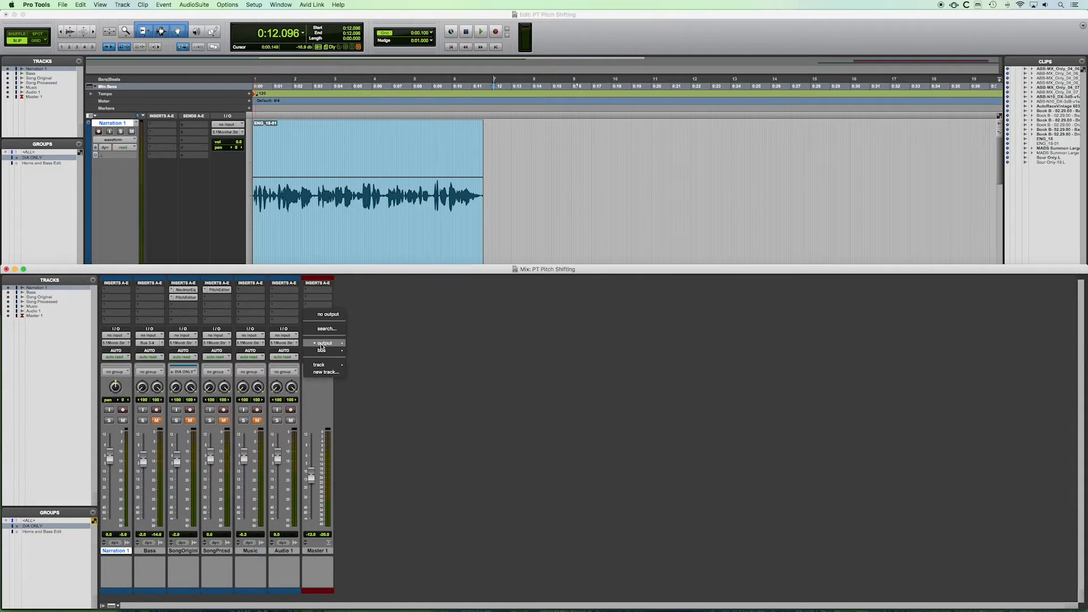
click(321, 344)
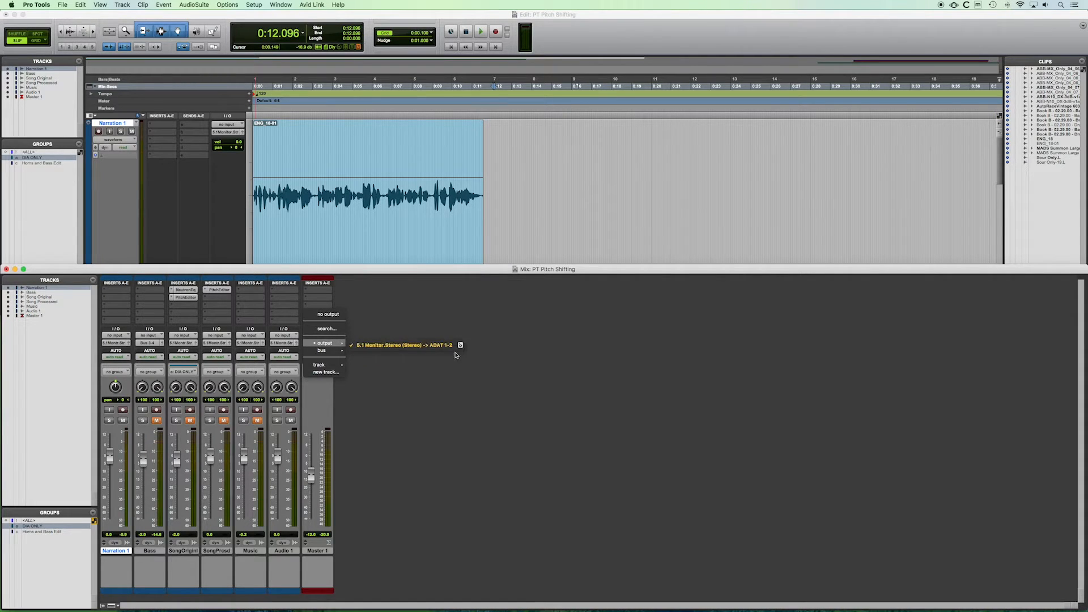
click(423, 383)
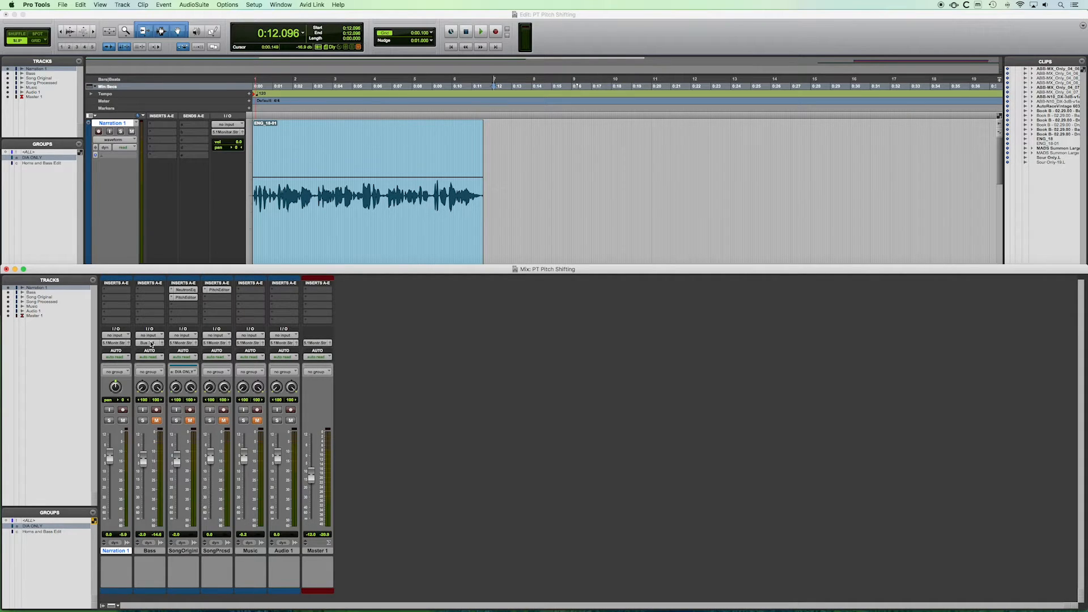
click(151, 343)
mouse_move(168, 345)
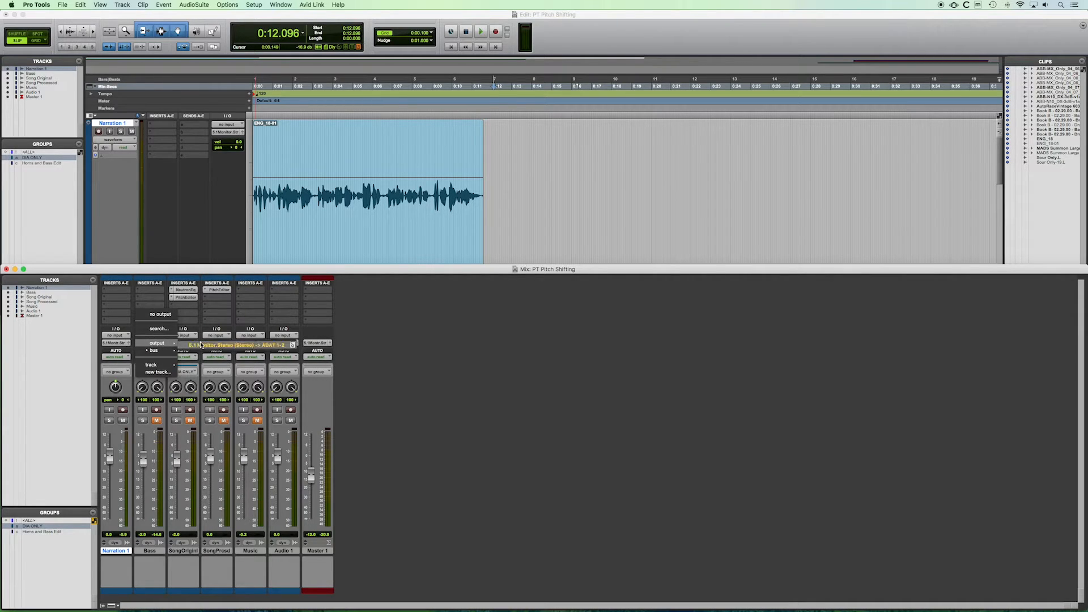
click(201, 346)
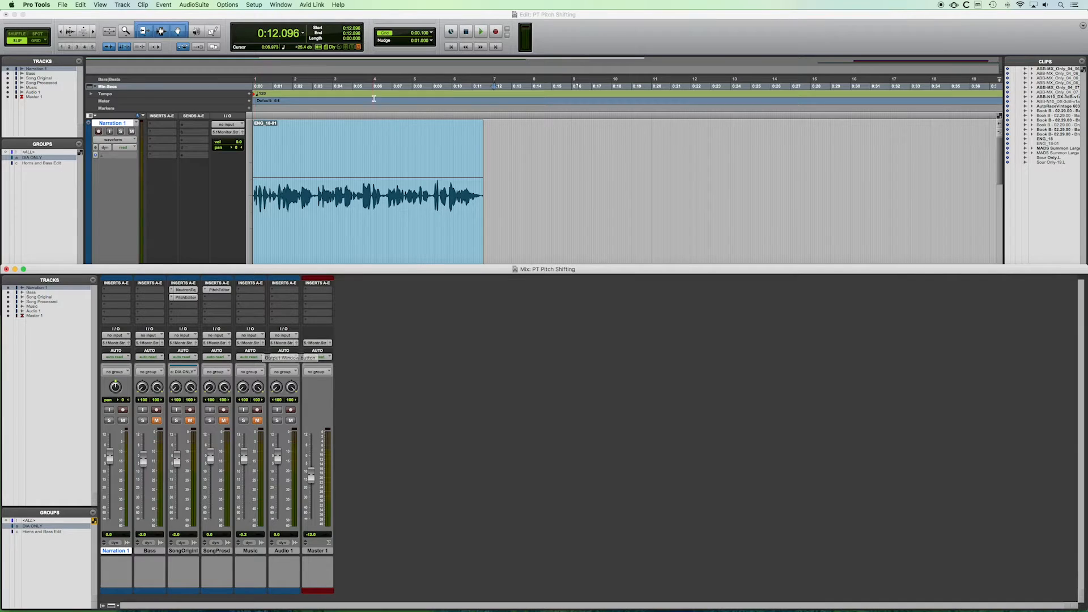
Select the whole ENG_18-01 clip on the Narration 1 track and play it.
click(94, 177)
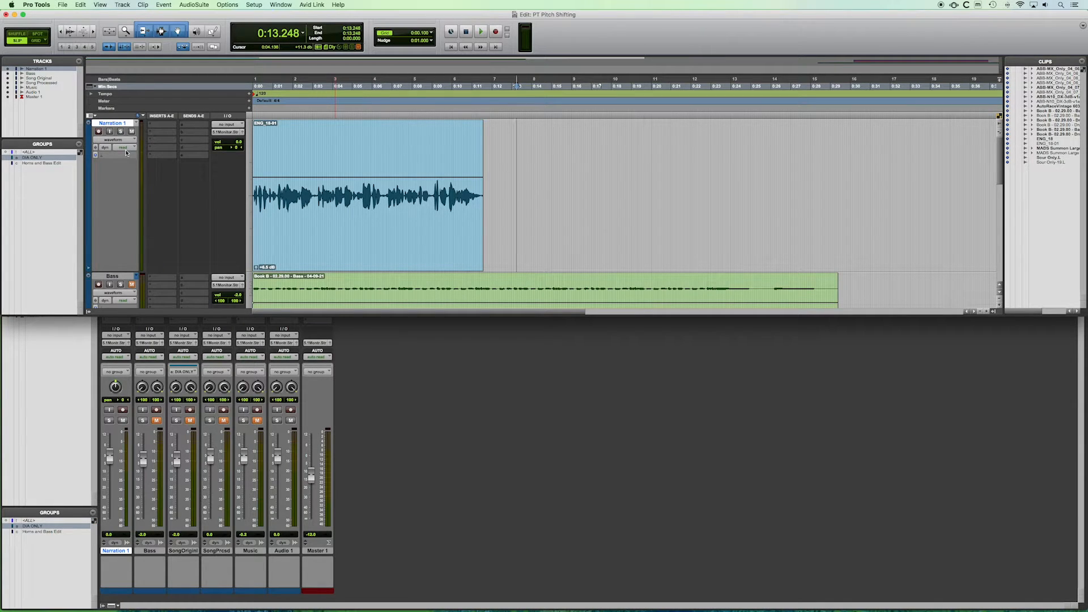
click(310, 259)
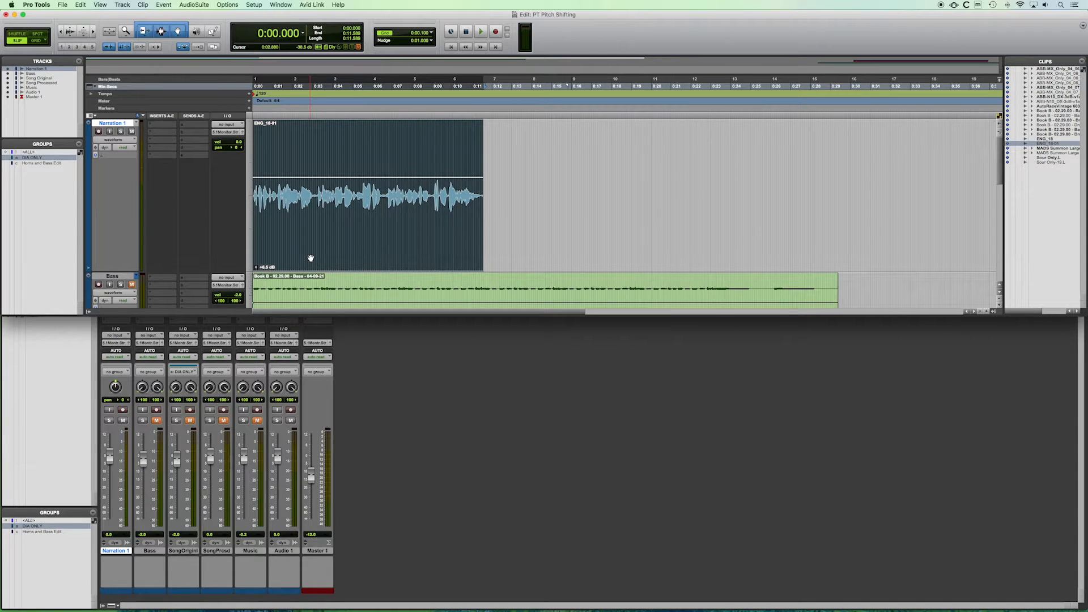
key(space)
click(192, 6)
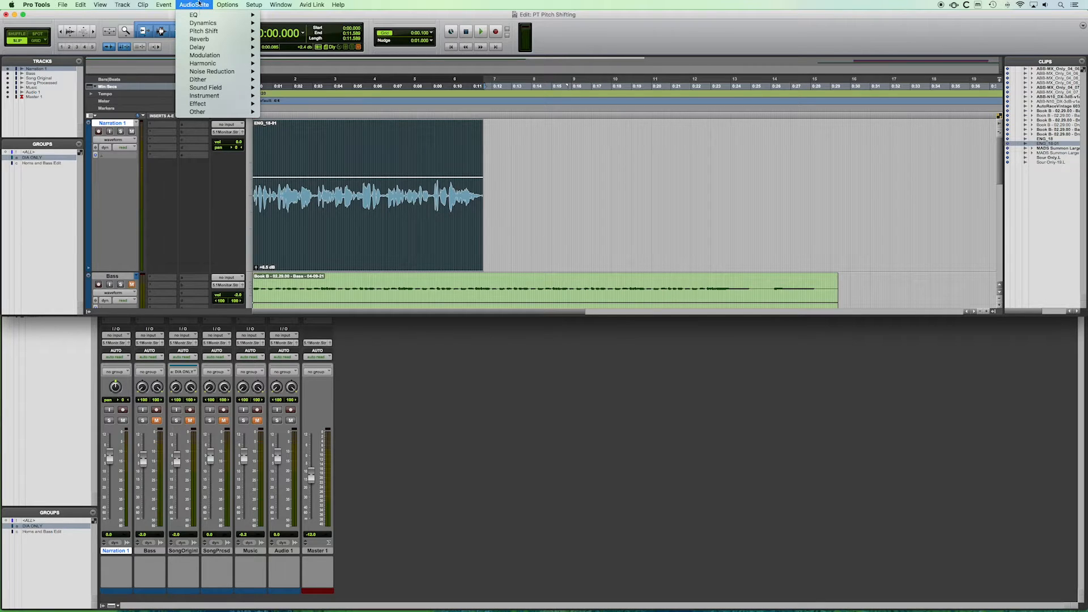
click(199, 5)
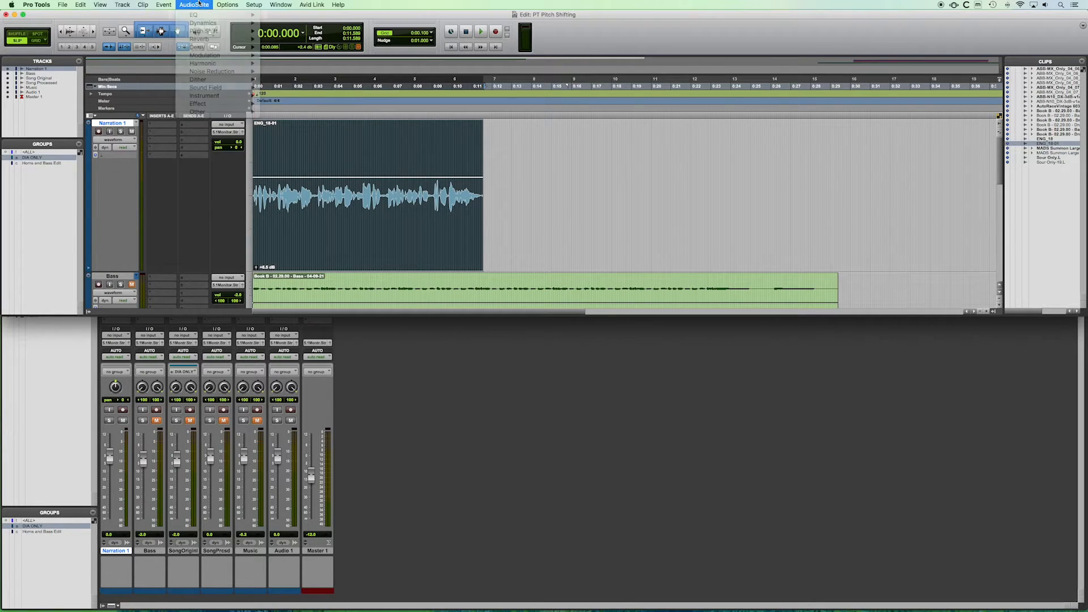
click(163, 125)
mouse_move(166, 125)
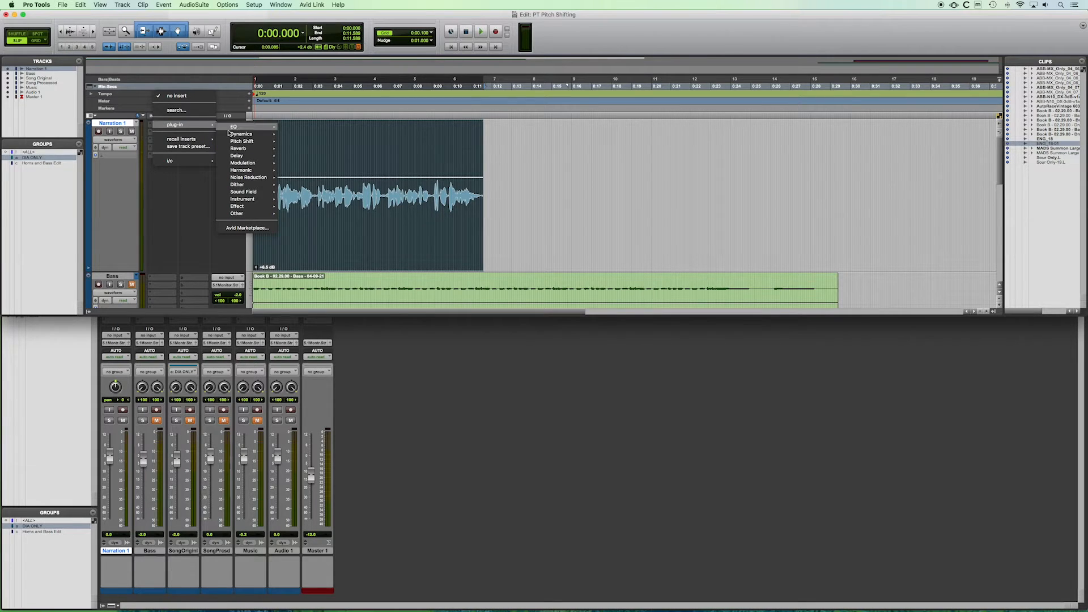
mouse_move(241, 142)
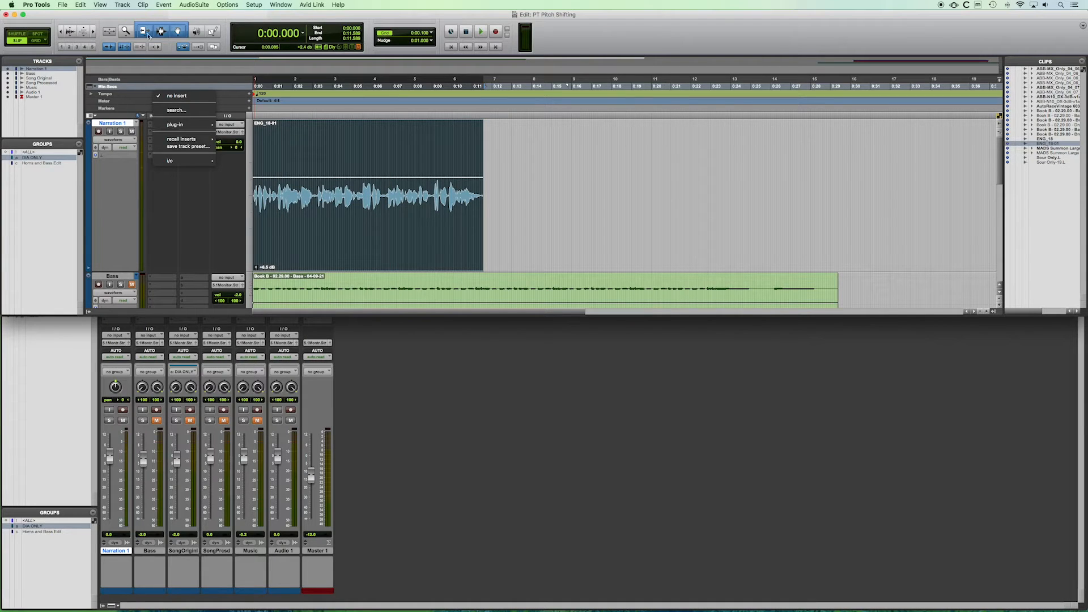
click(117, 16)
scroll(148, 12, right, 1)
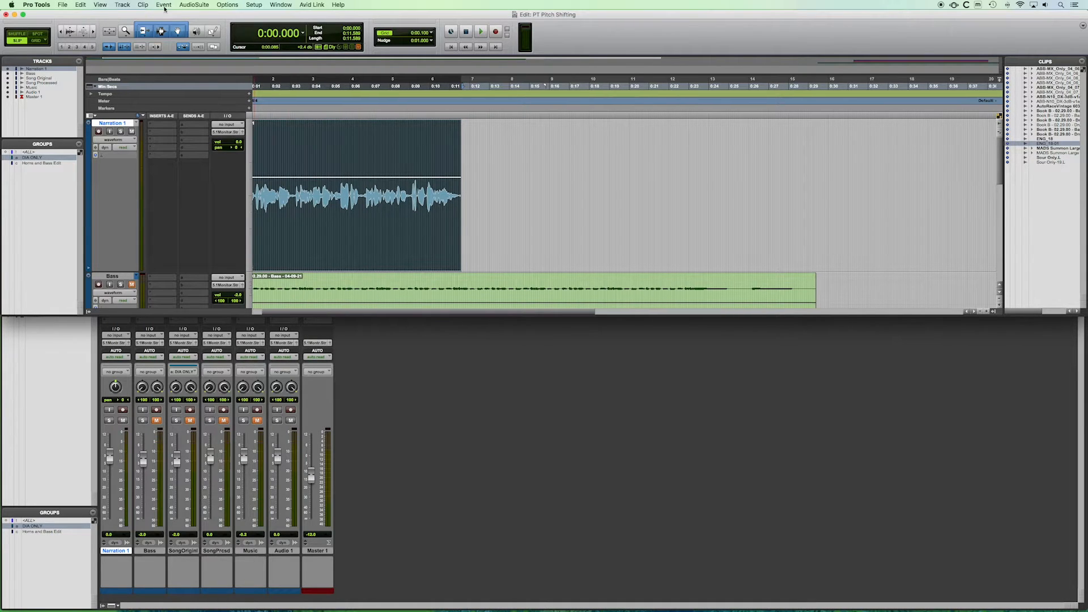
Open the Time Shift AudioSuite plug-in for the selected narration clip and move its window below the clip's waveform.
click(197, 6)
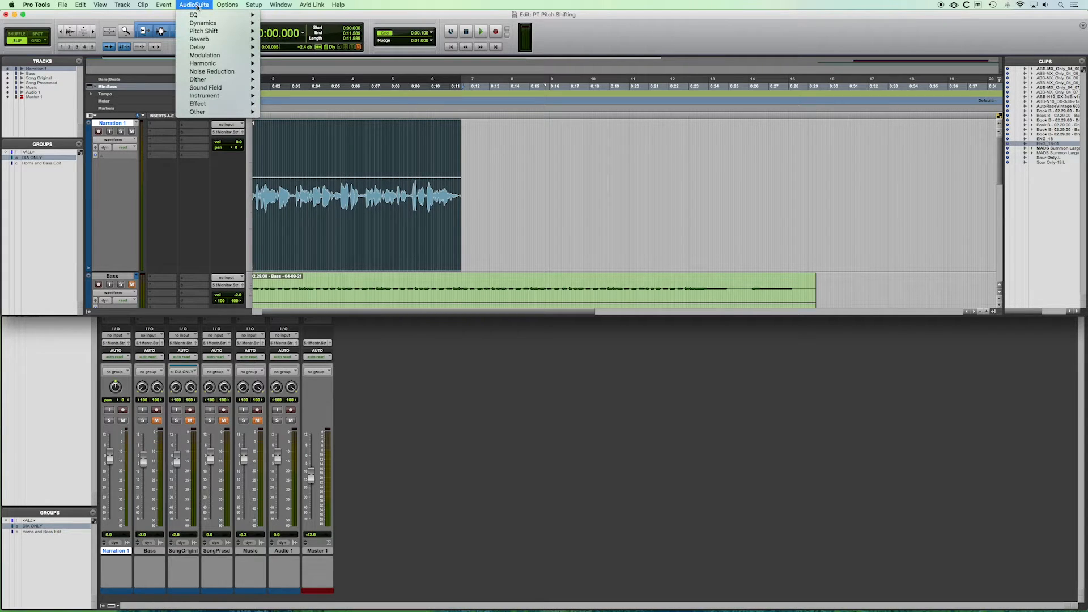
mouse_move(200, 31)
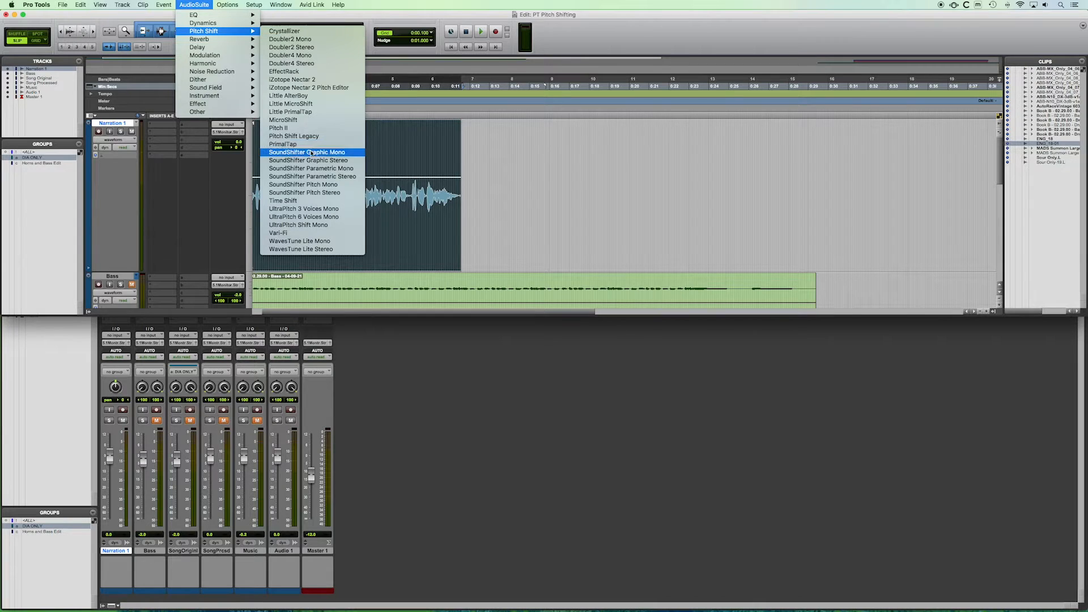
click(296, 202)
click(517, 106)
drag(517, 106, 401, 216)
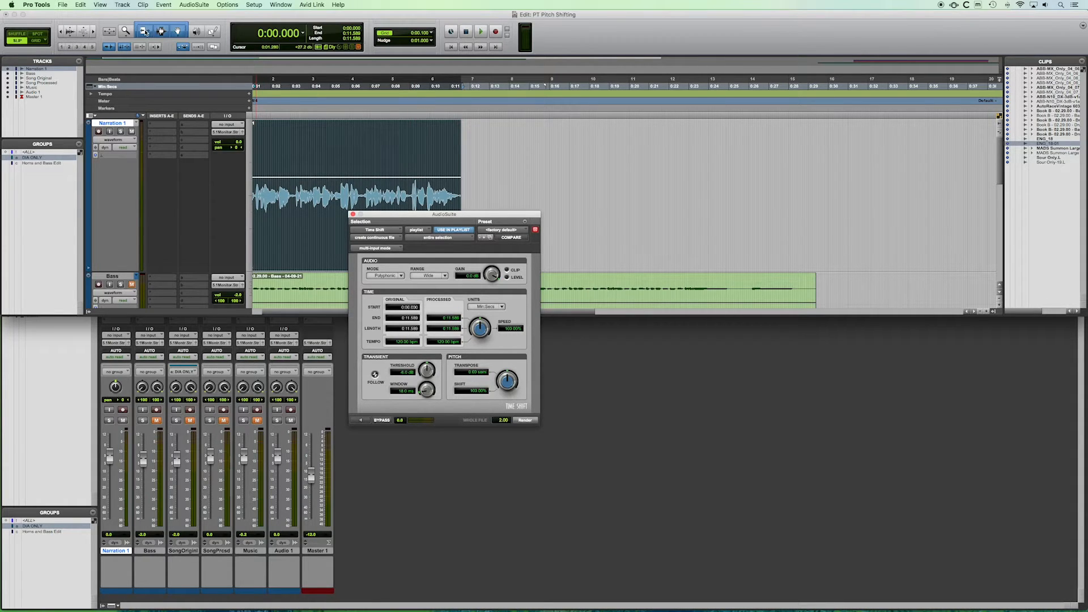
Examine the Trim tool's available modes, leaving it on Standard with the Smart Tool active.
drag(145, 33, 169, 50)
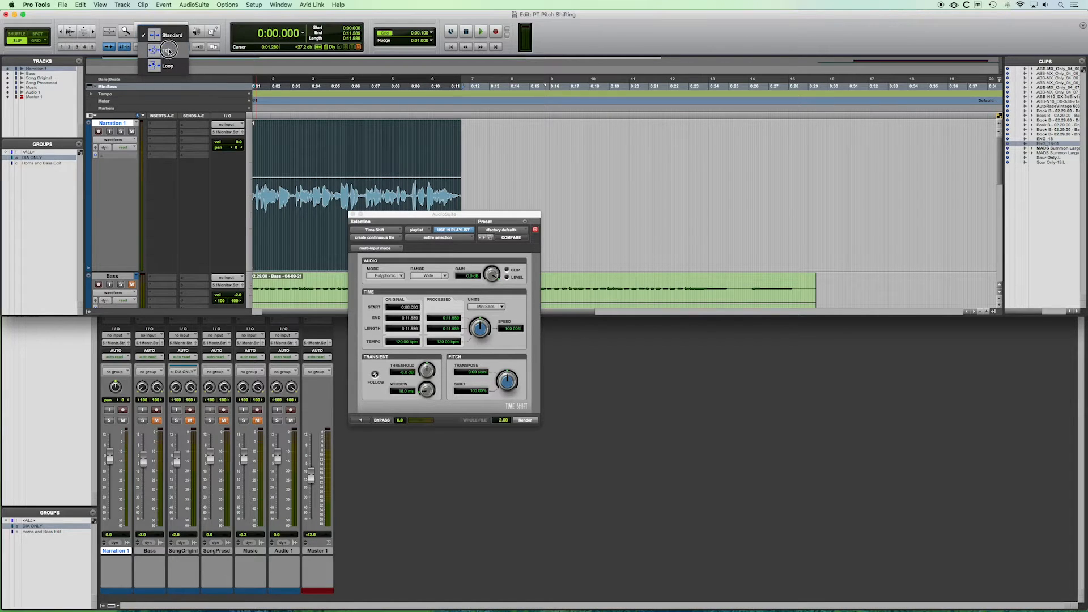
click(147, 28)
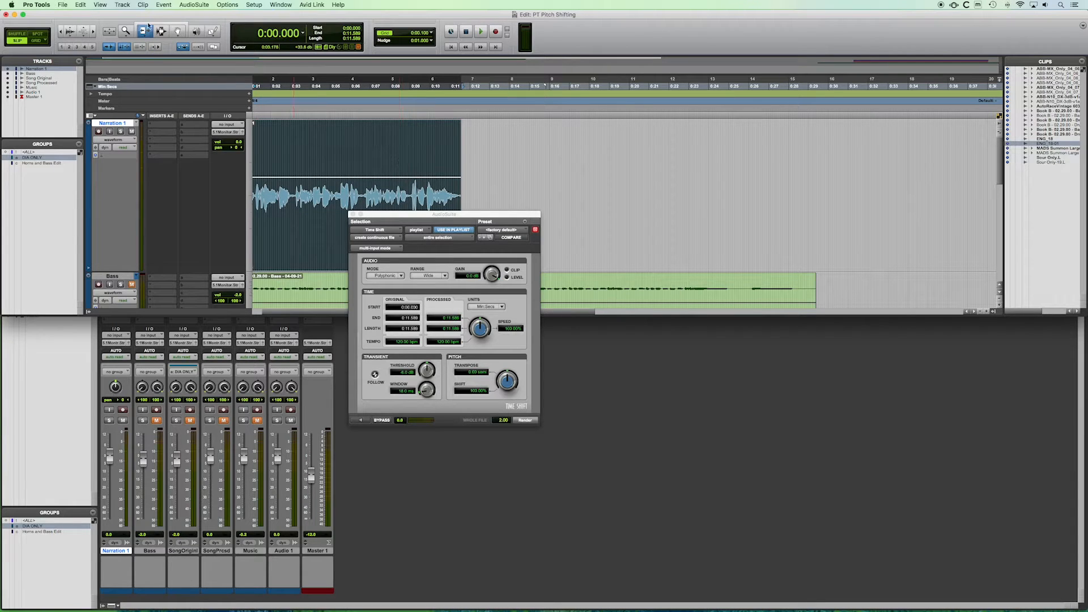
click(148, 25)
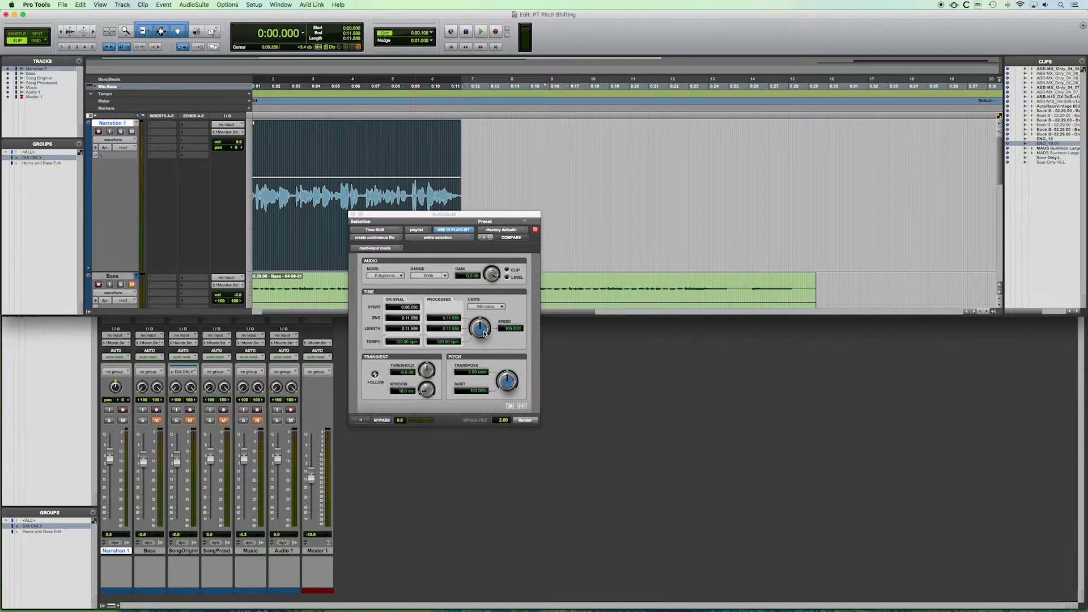
Render the narration clip with Time Shift at about 150% speed and a pitch transposition of about +7 semitones.
drag(465, 216, 459, 230)
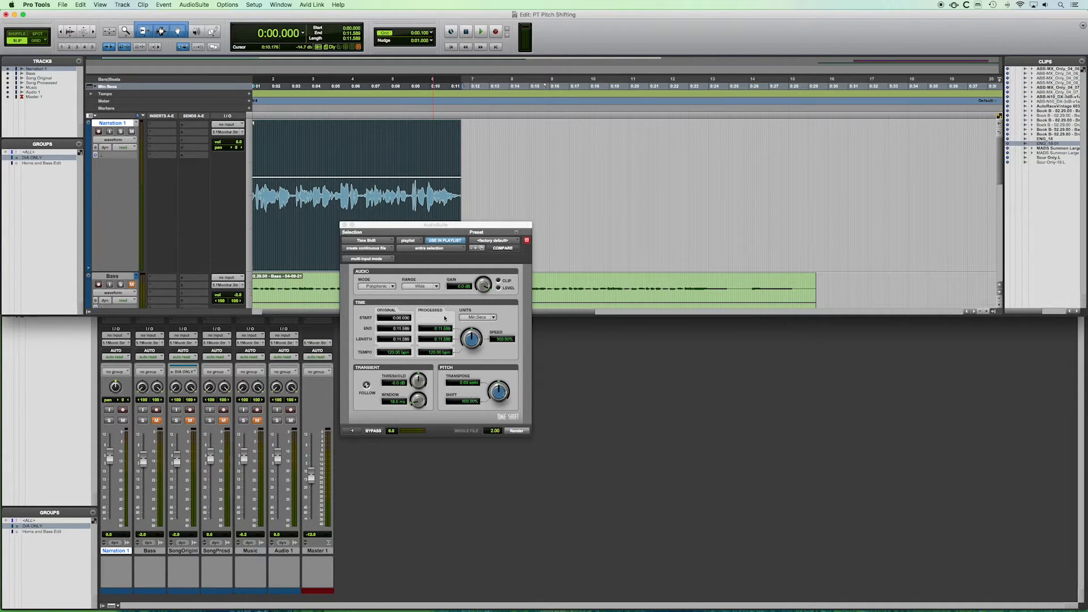
click(423, 229)
key(t)
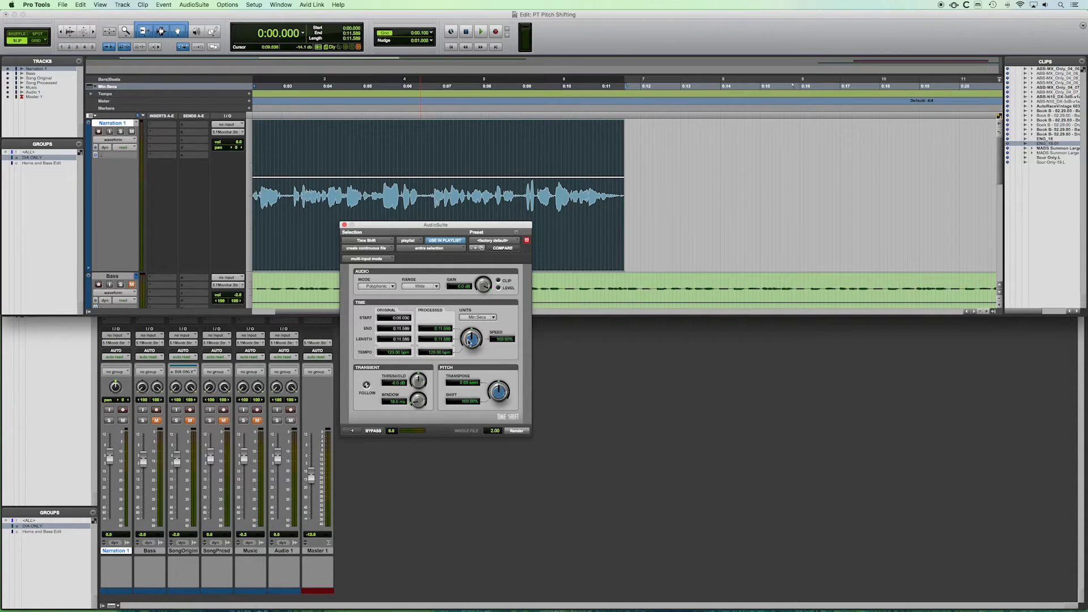
drag(470, 335, 470, 326)
drag(501, 395, 501, 375)
click(515, 432)
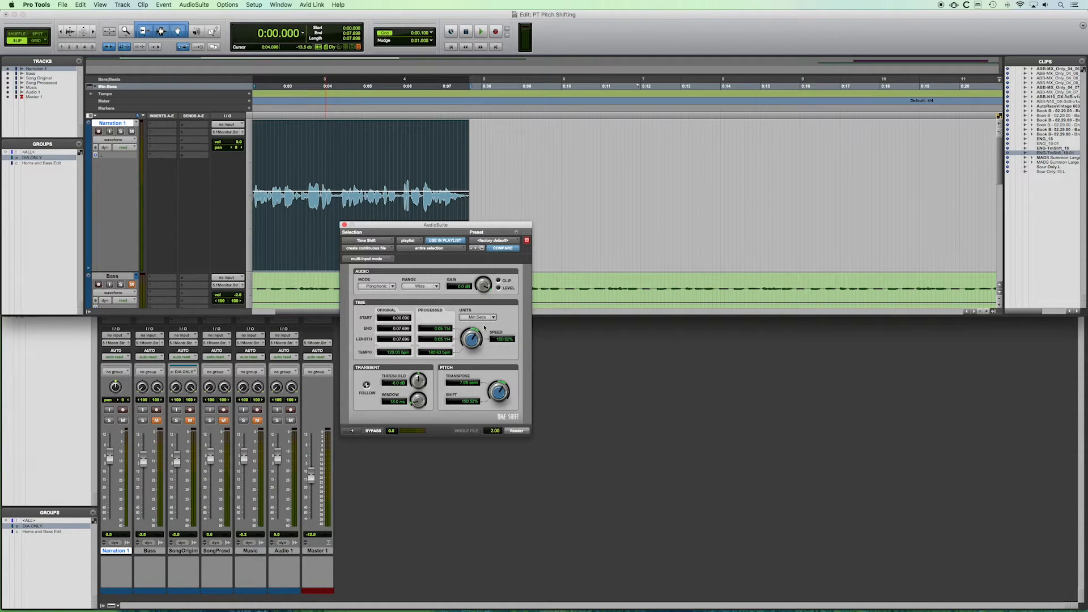
Play back the sped-up, higher-pitched narration and undo that Time Shift render.
click(277, 244)
key(space)
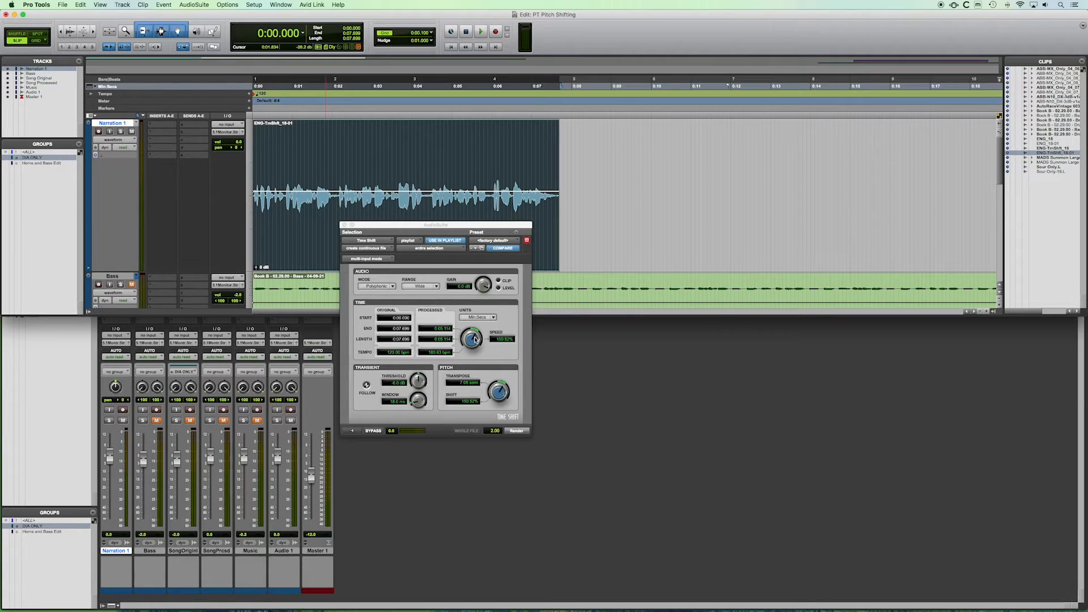
key(super+z)
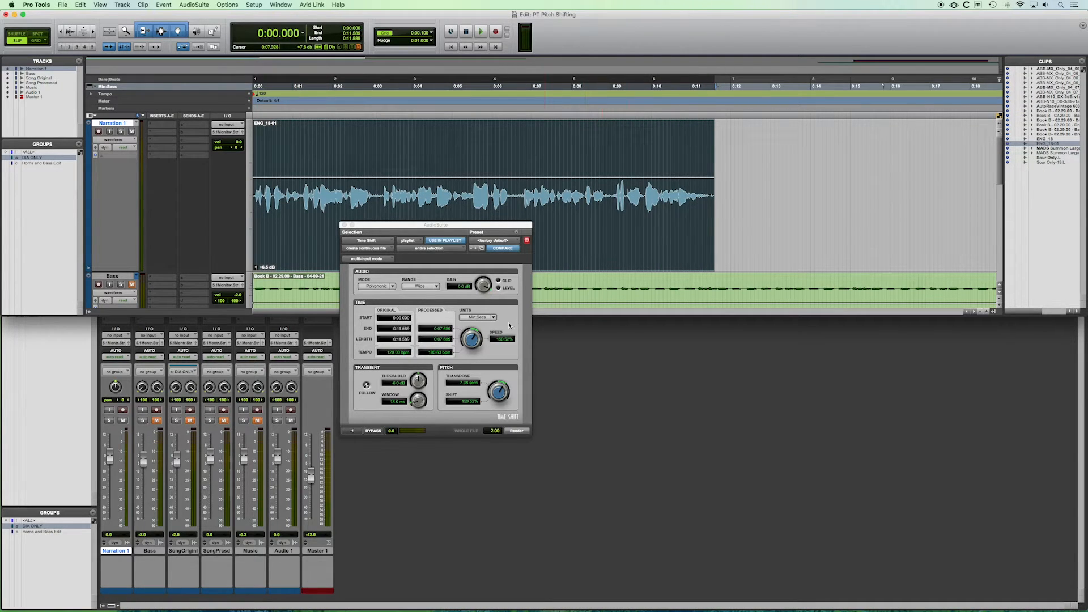
Render the narration clip with Time Shift at about 49% speed and a pitch transposition of about -12 semitones.
drag(473, 340, 467, 369)
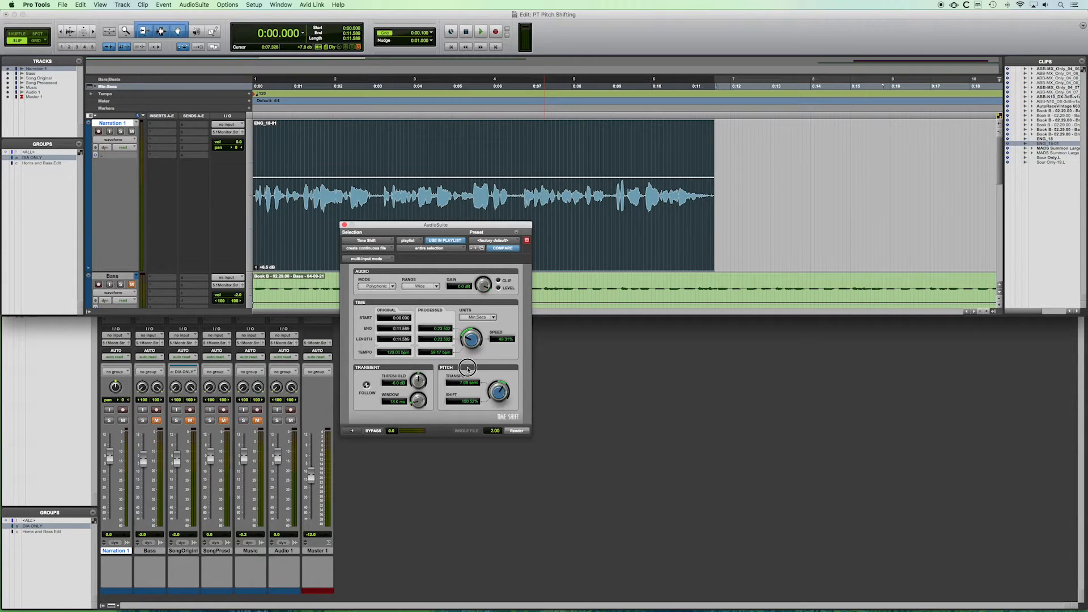
mouse_move(497, 402)
mouse_down()
mouse_move(481, 427)
mouse_move(484, 418)
mouse_up()
click(515, 430)
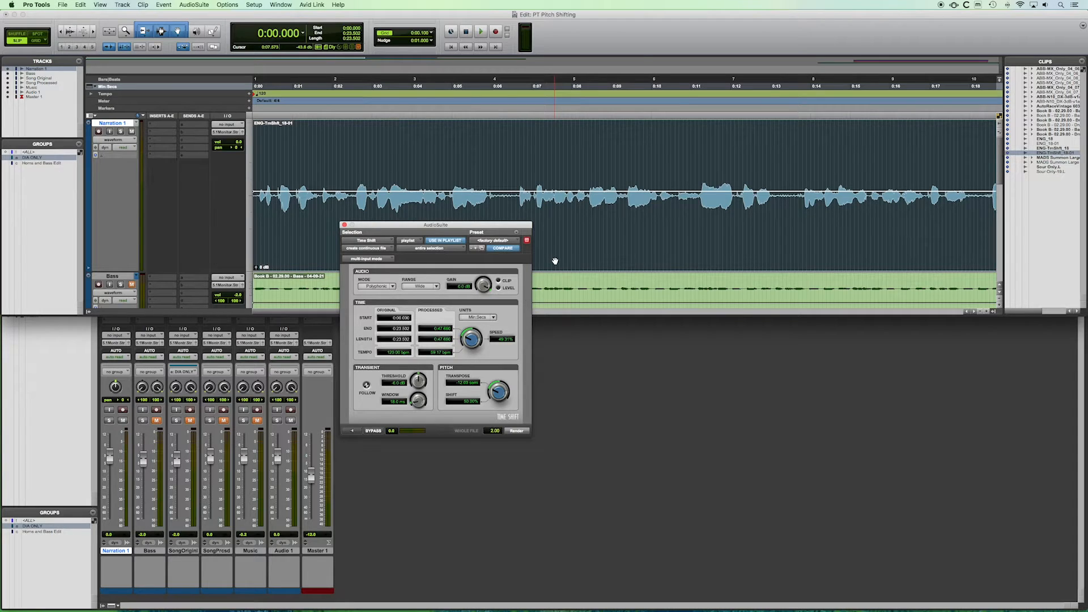
Play back the slowed-down, lower-pitched narration clip and stop playback.
key(super+bracketleft)
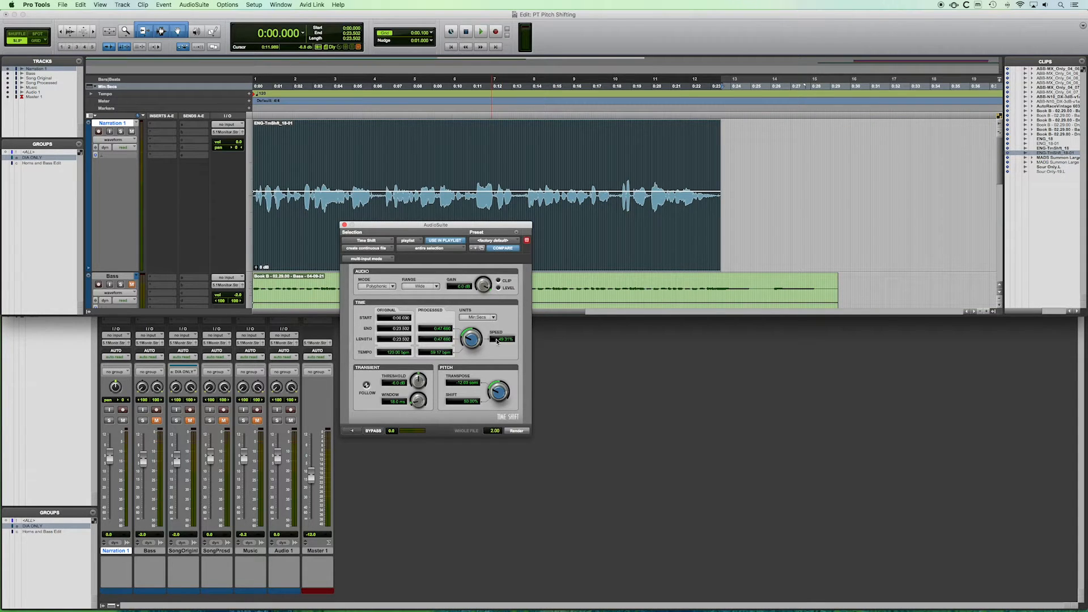
click(281, 257)
key(space)
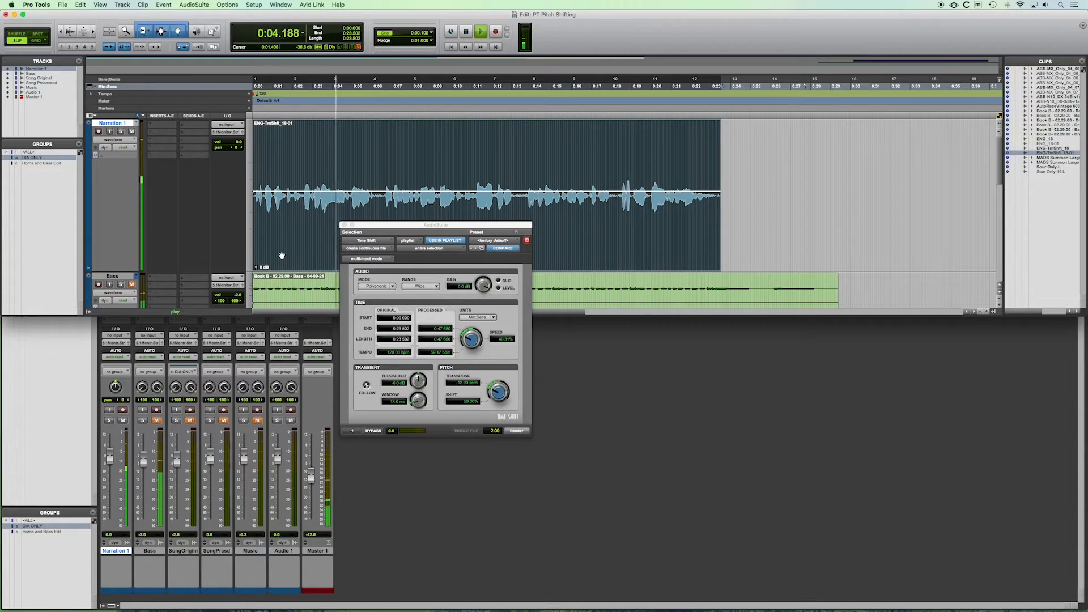
key(space)
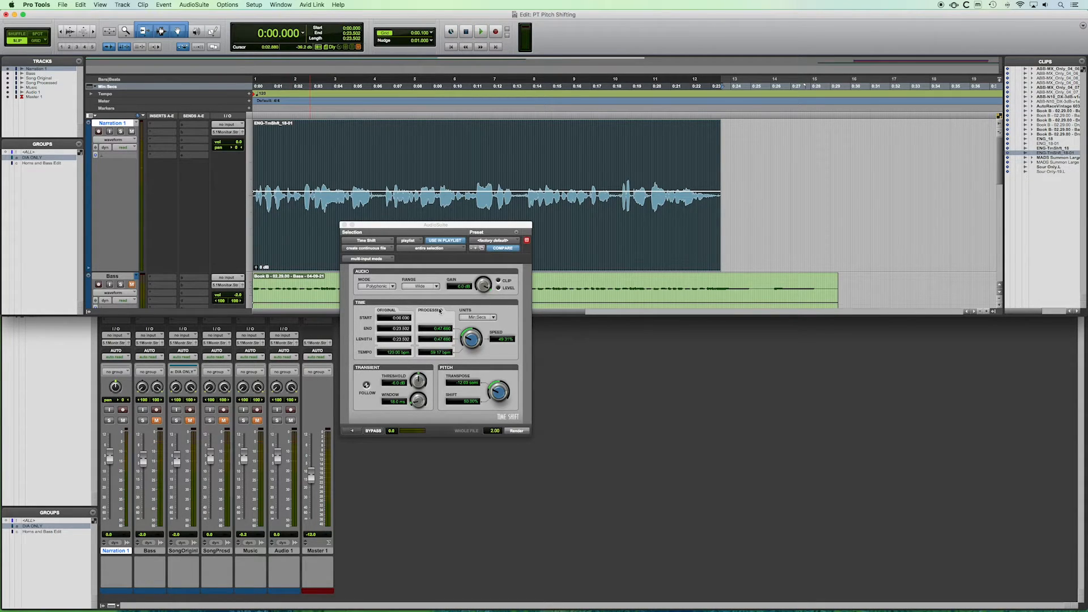
Reset the Time Shift speed to 100% and the transposition to 0 semitones, and undo the slowed-down render.
alt+click(470, 340)
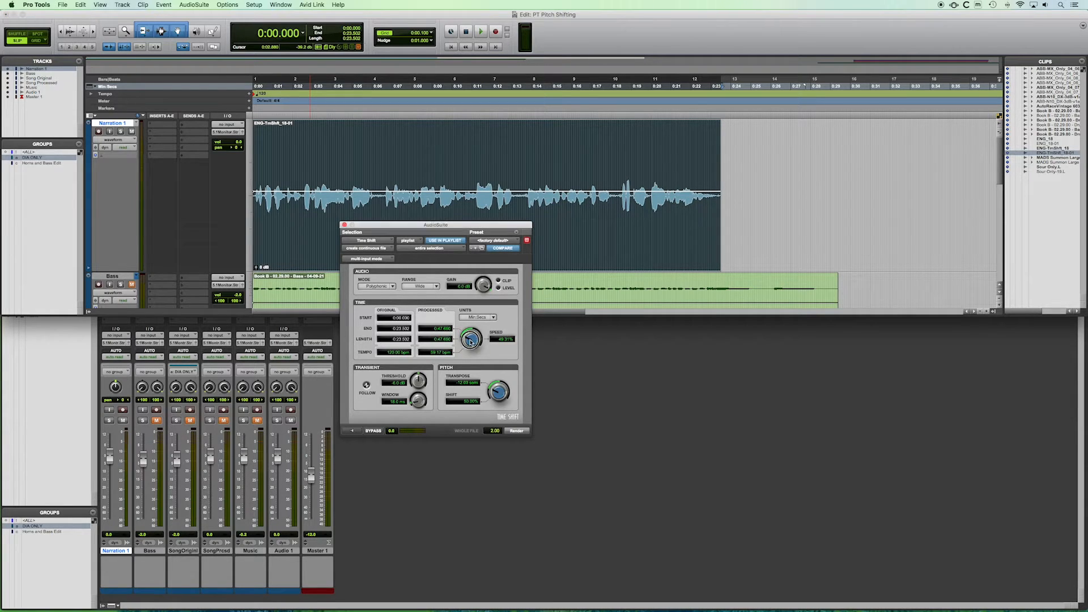
alt+click(501, 398)
key(super+z)
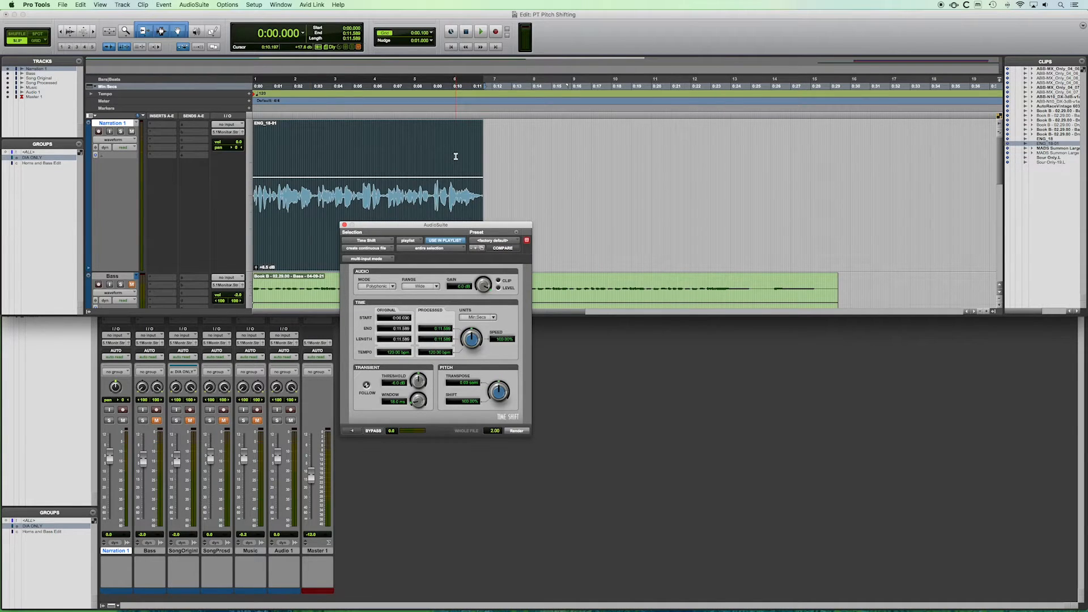
Play the original narration clip for reference and stop playback.
key(super+bracketright)
key(space)
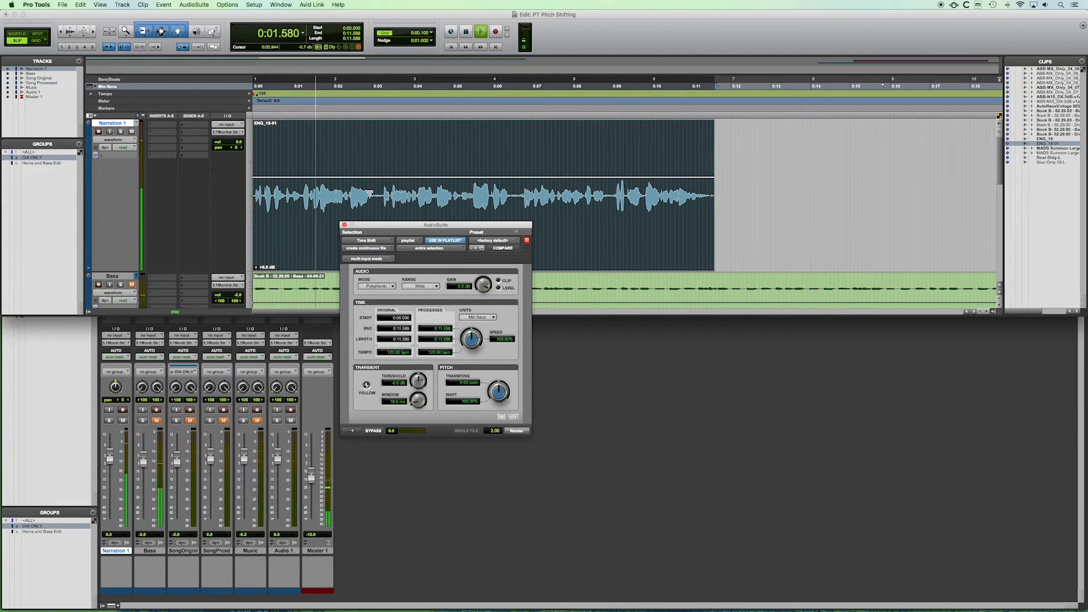
key(space)
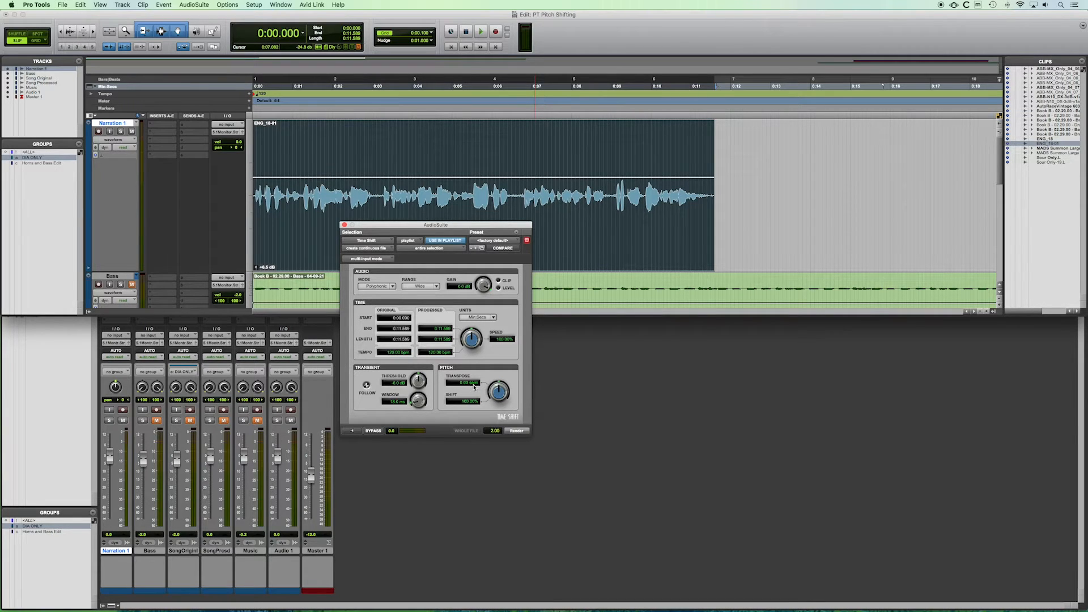
Render the narration clip with its pitch transposed about +7 semitones at 100% speed, and play the result.
drag(495, 393, 495, 378)
click(515, 432)
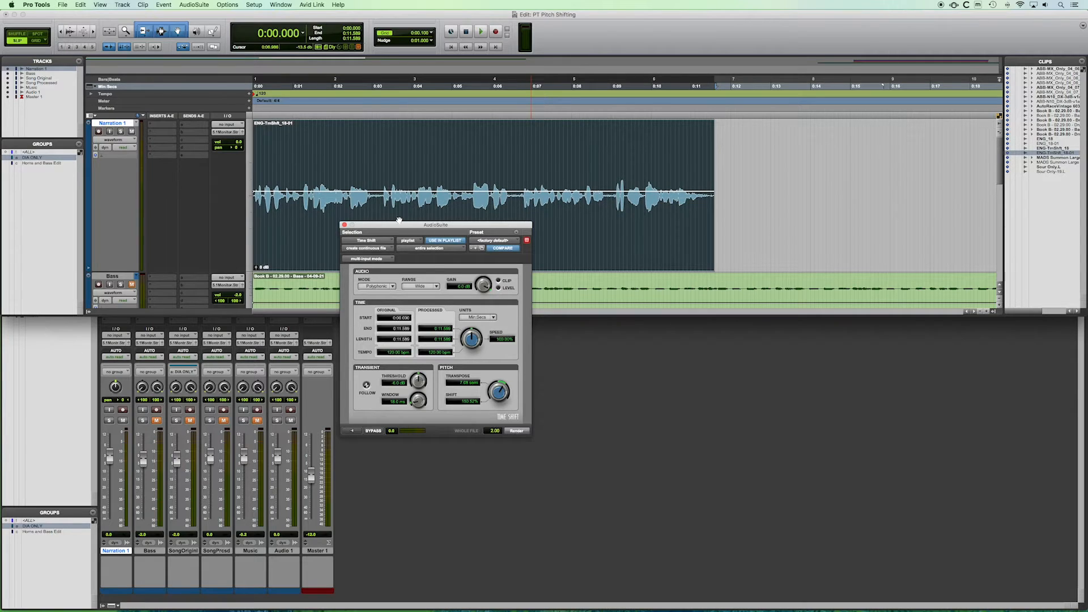
key(space)
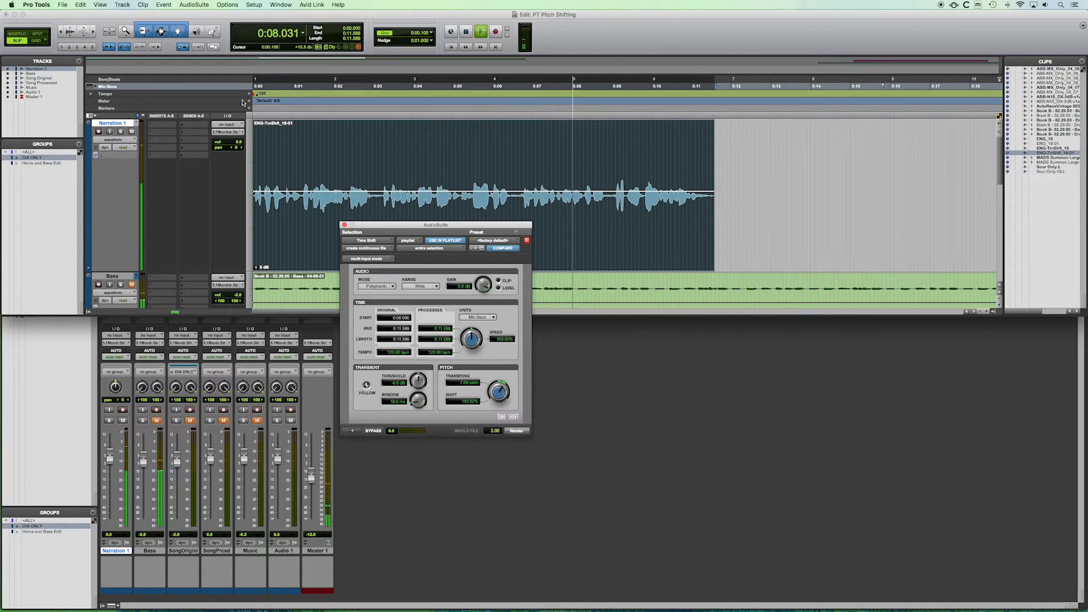
Undo the raised-pitch render and play the original narration clip for comparison, stopping playback at the end.
key(space)
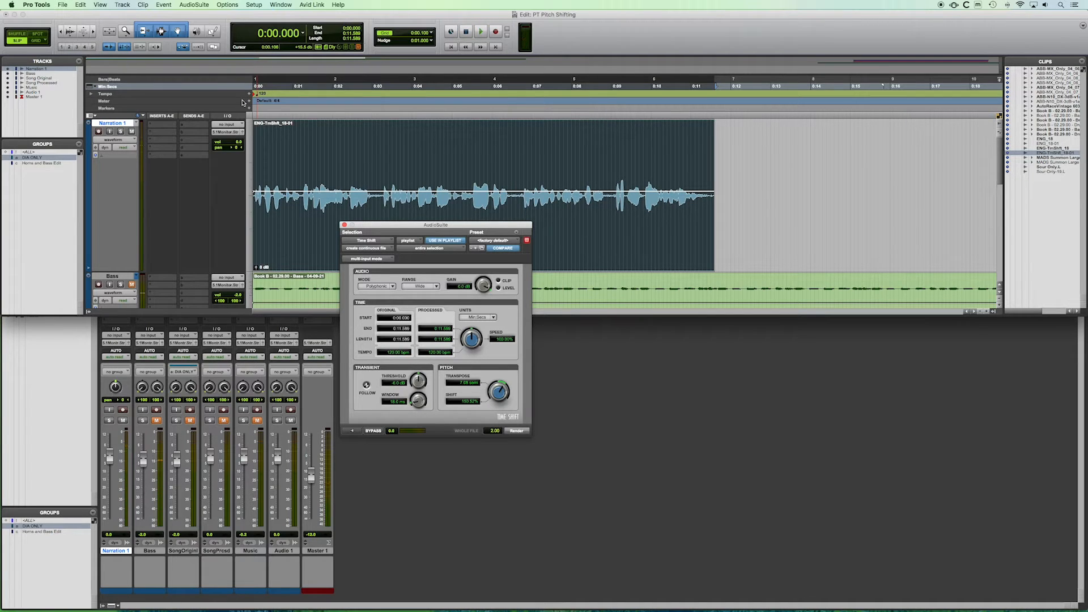
key(super+z)
key(space)
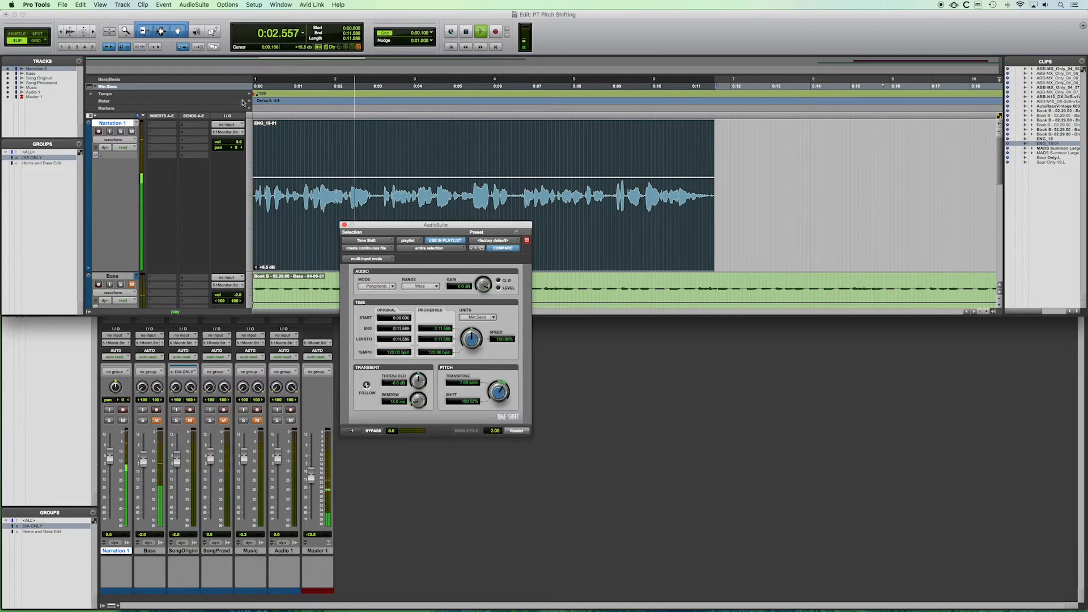
key(space)
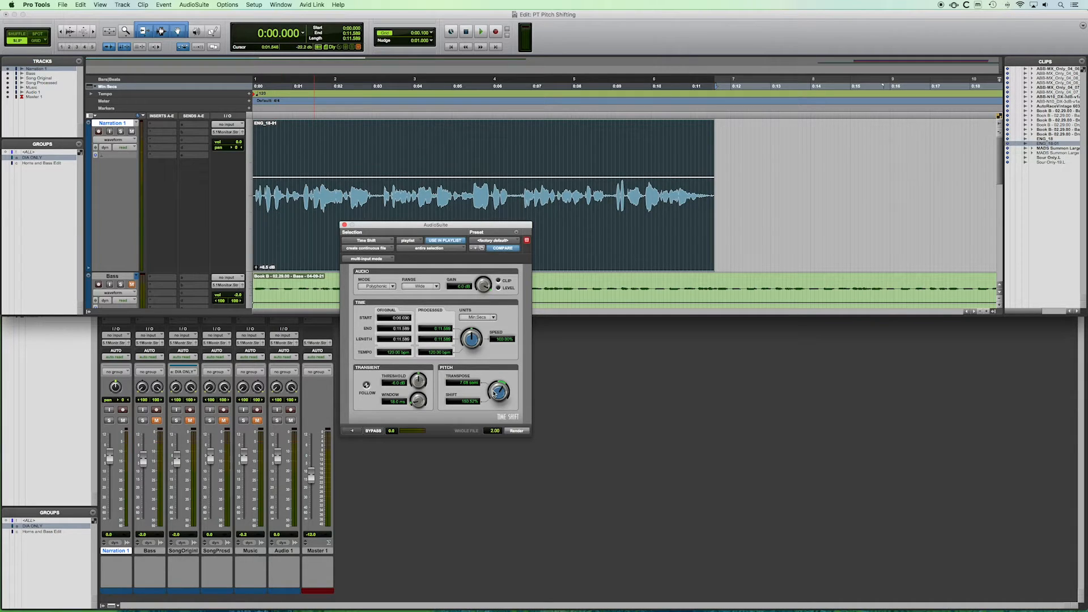
Render the narration clip transposed about -12 semitones at 100% speed for a test playback, and undo the render.
drag(494, 391, 488, 419)
click(516, 431)
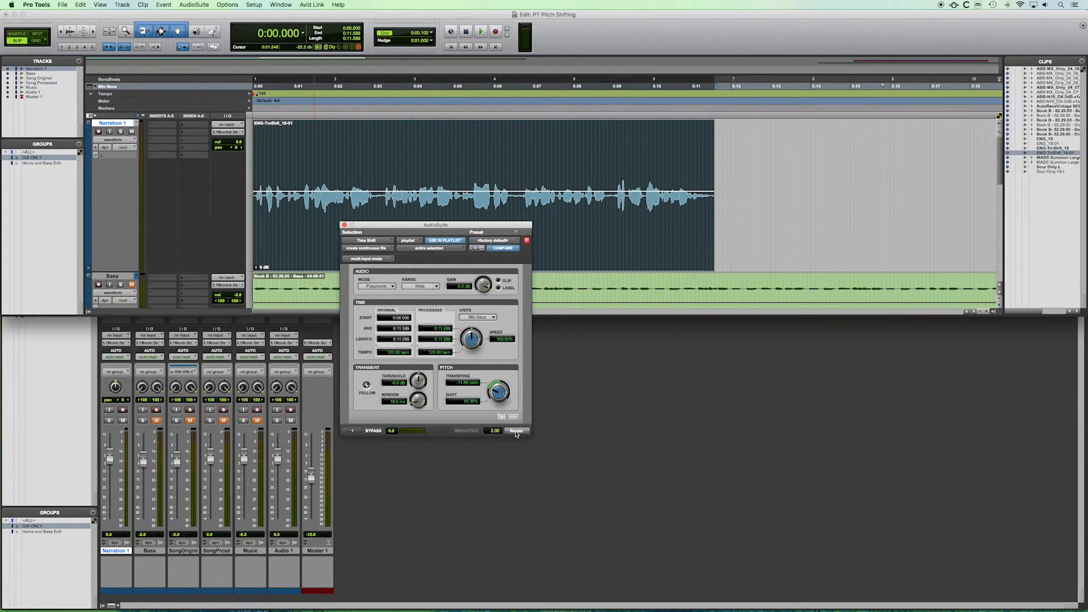
key(space)
key(super+z)
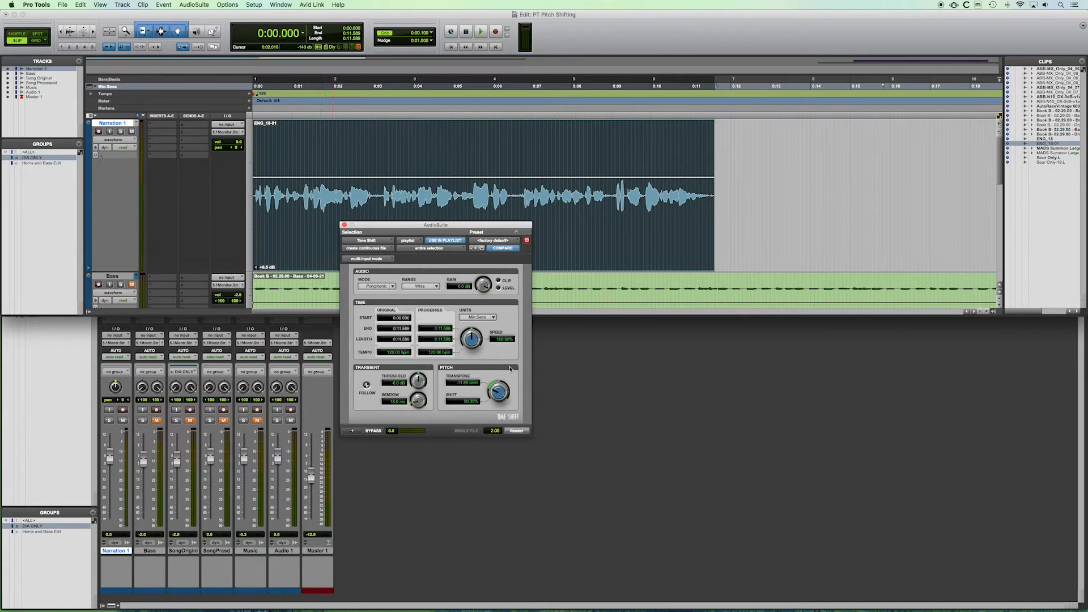
Render the narration clip transposed about -5 semitones at about 123% speed, and play the result.
alt+click(500, 392)
drag(498, 392, 490, 410)
drag(472, 343, 470, 334)
click(516, 431)
key(space)
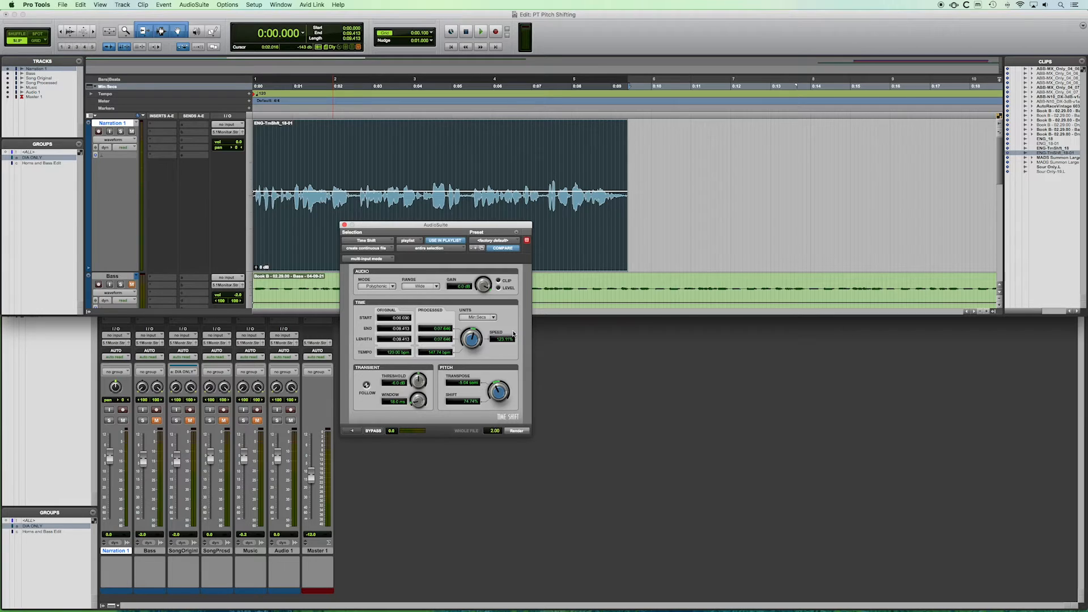
Undo the faster, lower-pitched render and play the original narration clip briefly.
key(super+z)
key(space)
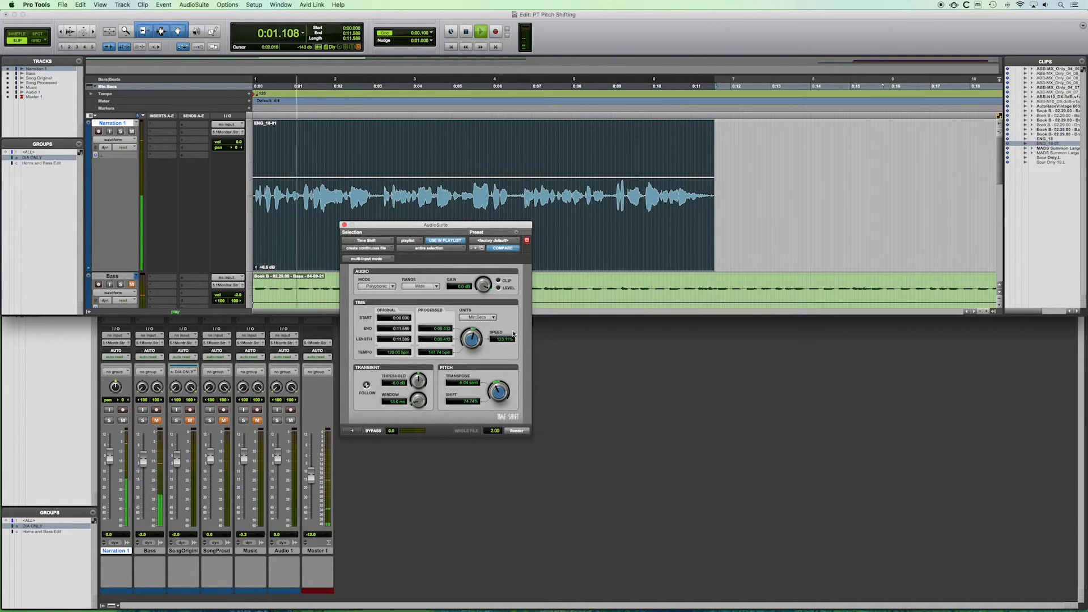
key(space)
Reset the Time Shift speed to 100% and the transposition to 0 semitones, and close the plug-in.
alt+click(474, 340)
alt+click(497, 387)
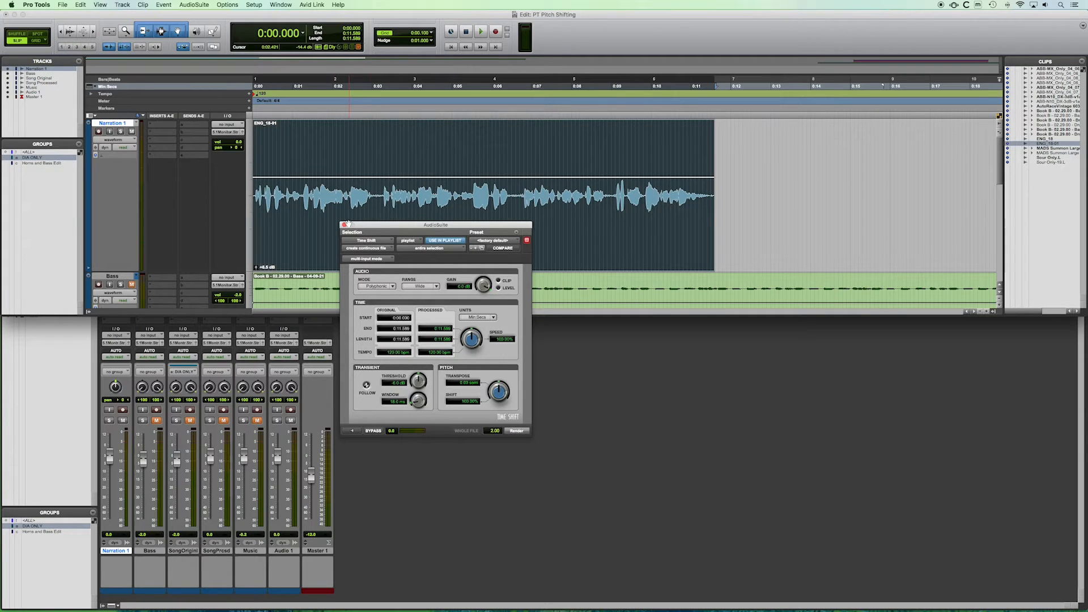
click(344, 226)
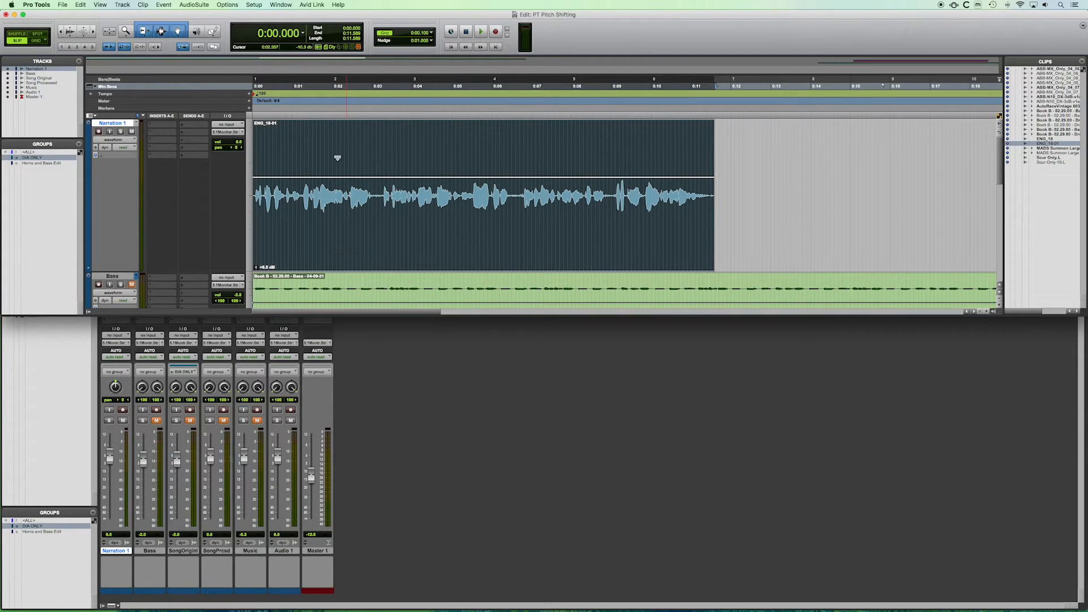
Open the Pitch II AudioSuite plug-in for the selected narration clip and adjust its window position.
click(200, 4)
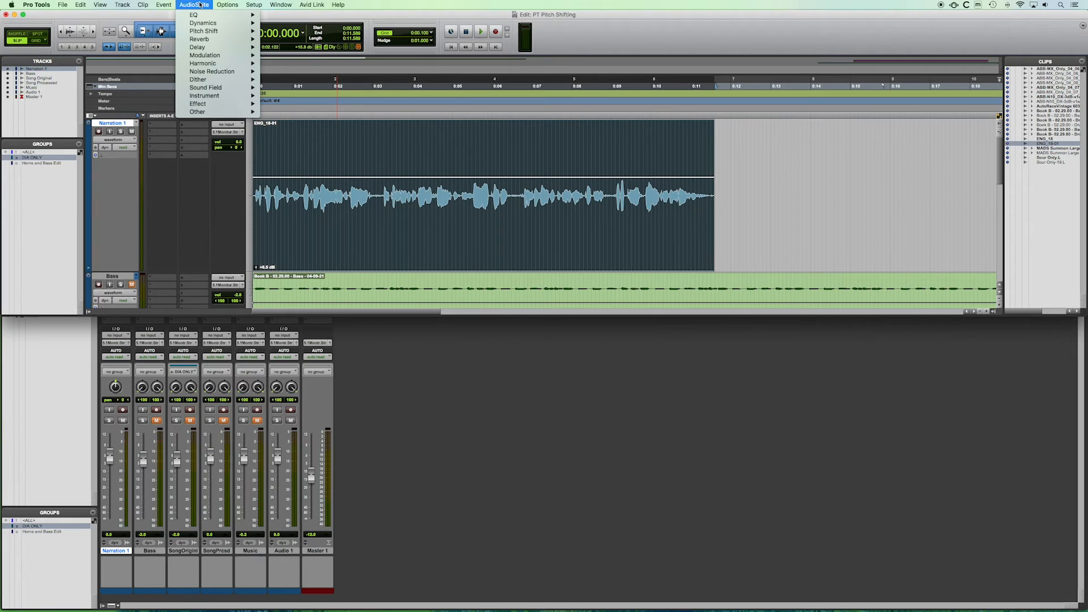
mouse_move(210, 32)
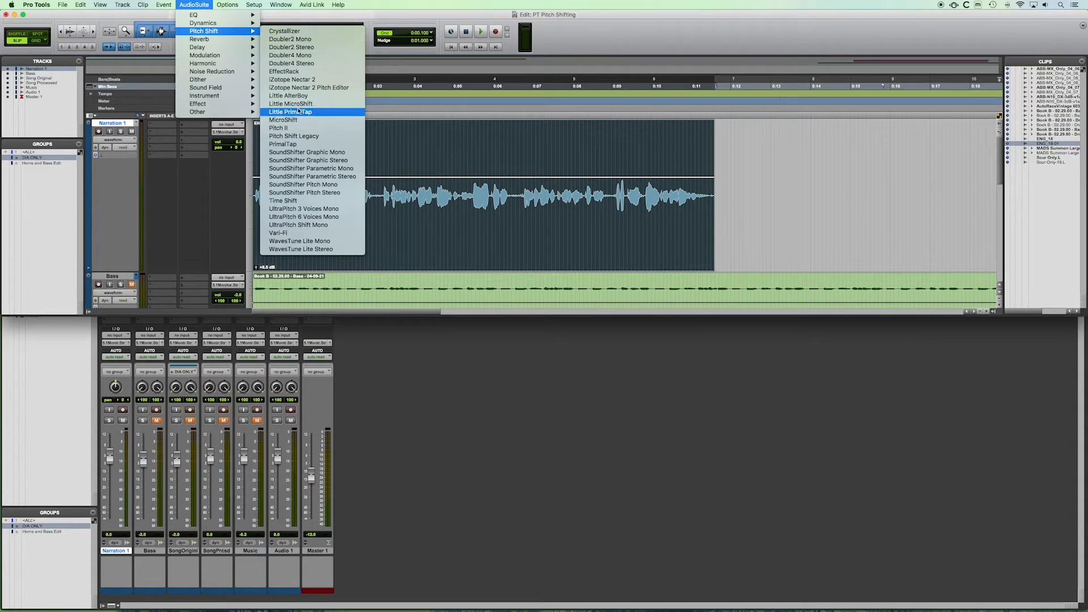
click(284, 128)
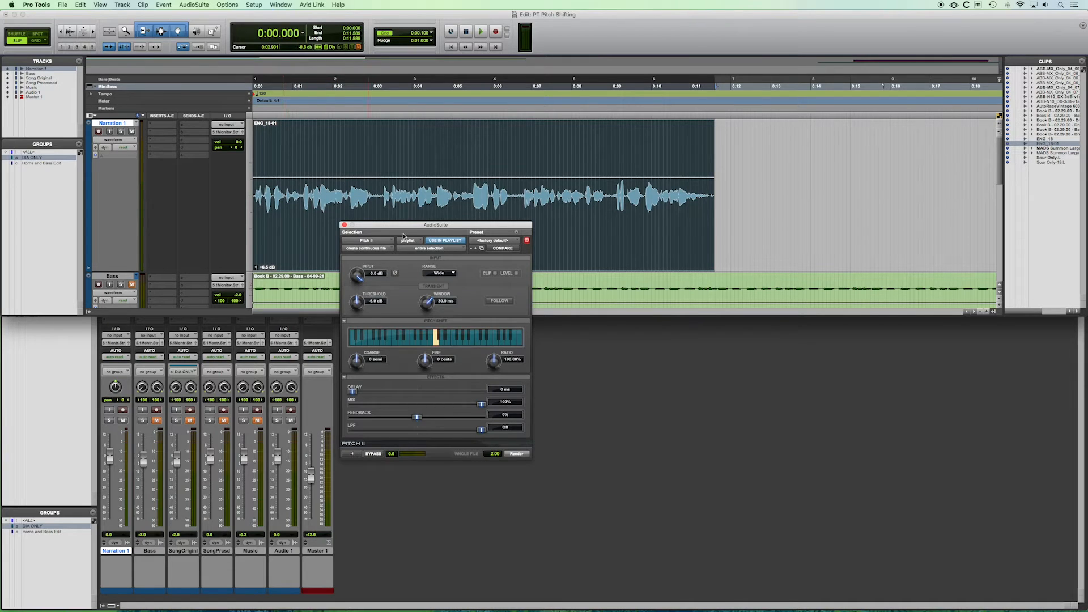
drag(404, 226, 404, 217)
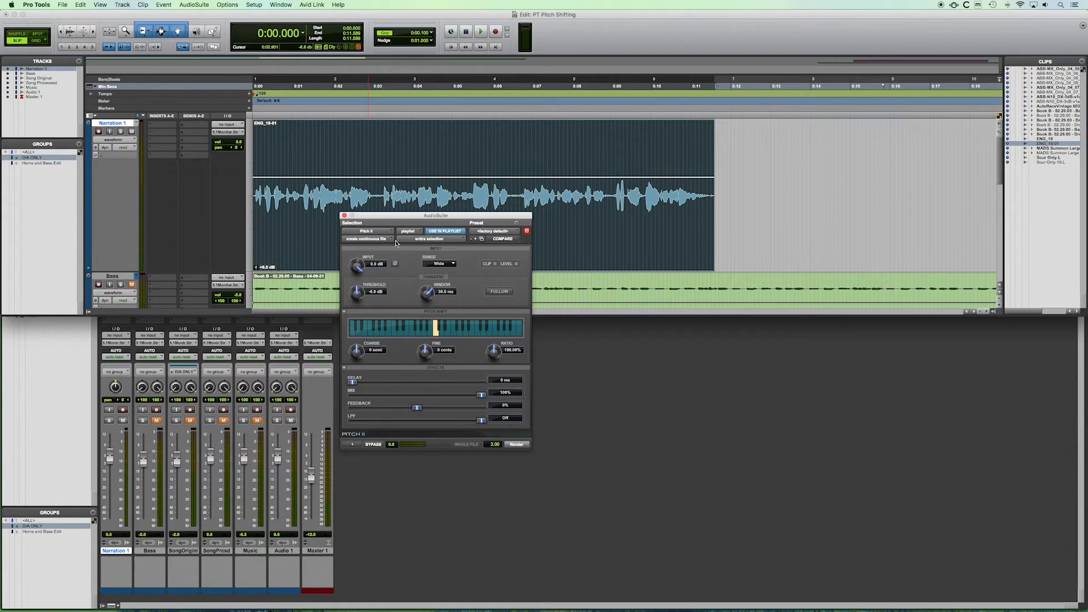
drag(411, 217, 411, 224)
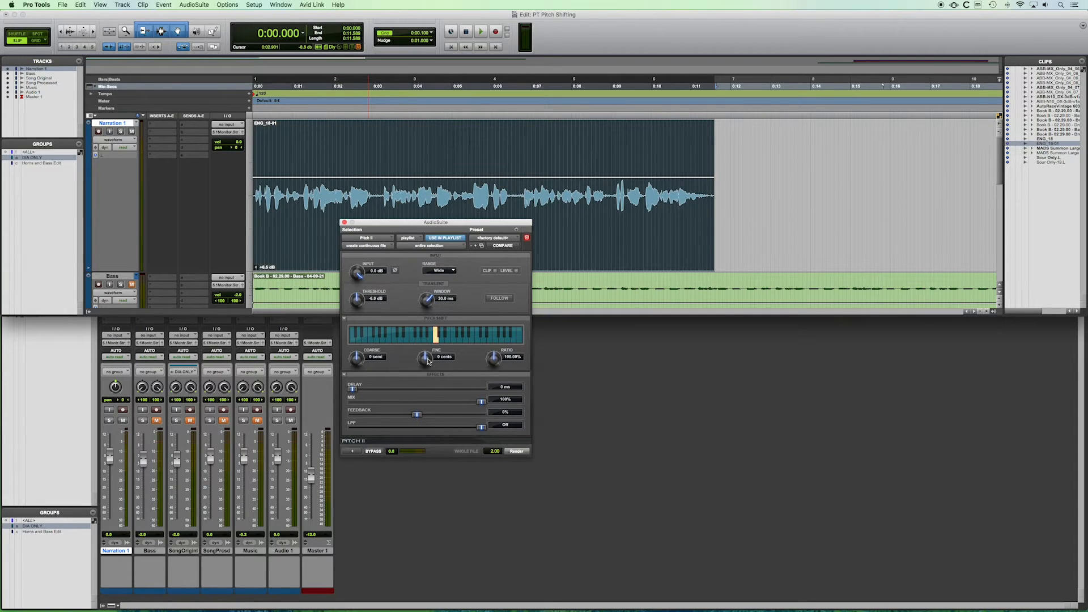
Render the narration clip with a Pitch II coarse shift of 7 semitones, and play the result.
click(459, 337)
click(516, 452)
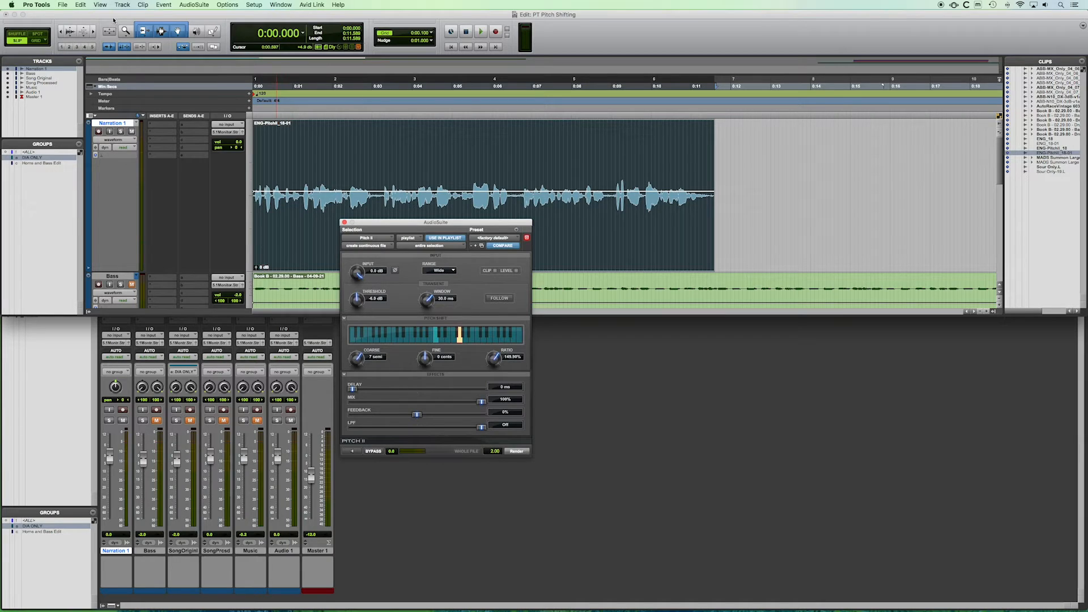
key(space)
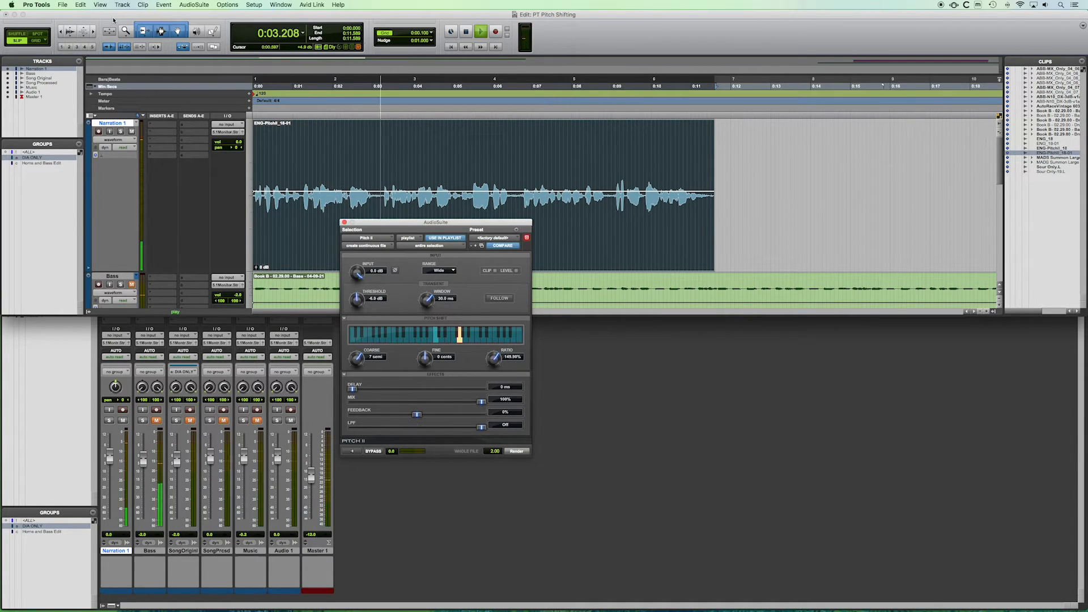
key(space)
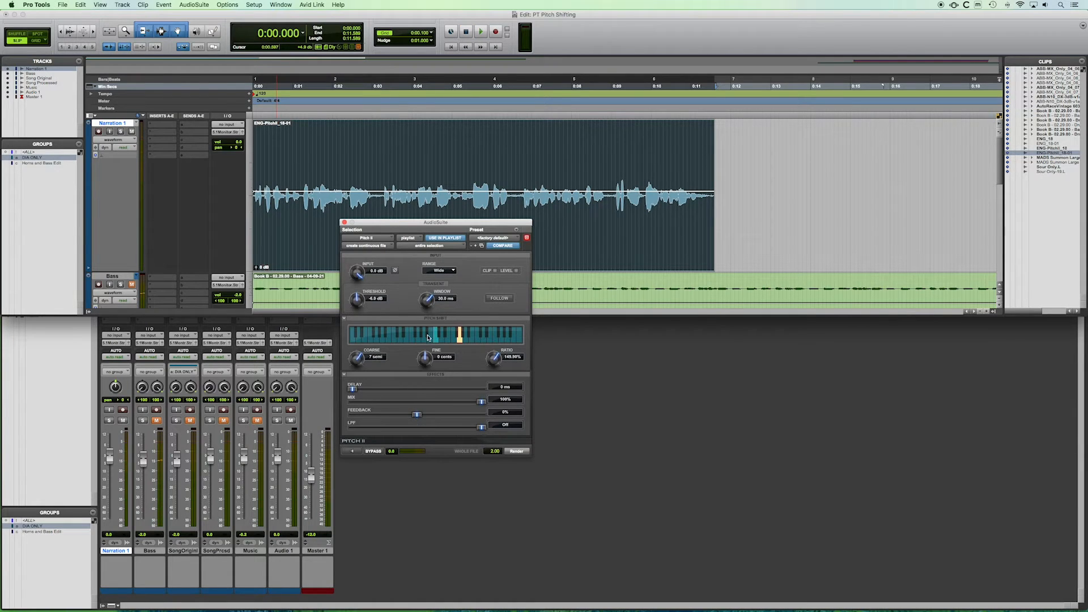
Undo the Pitch II render of the narration clip and close the plug-in.
key(super+z)
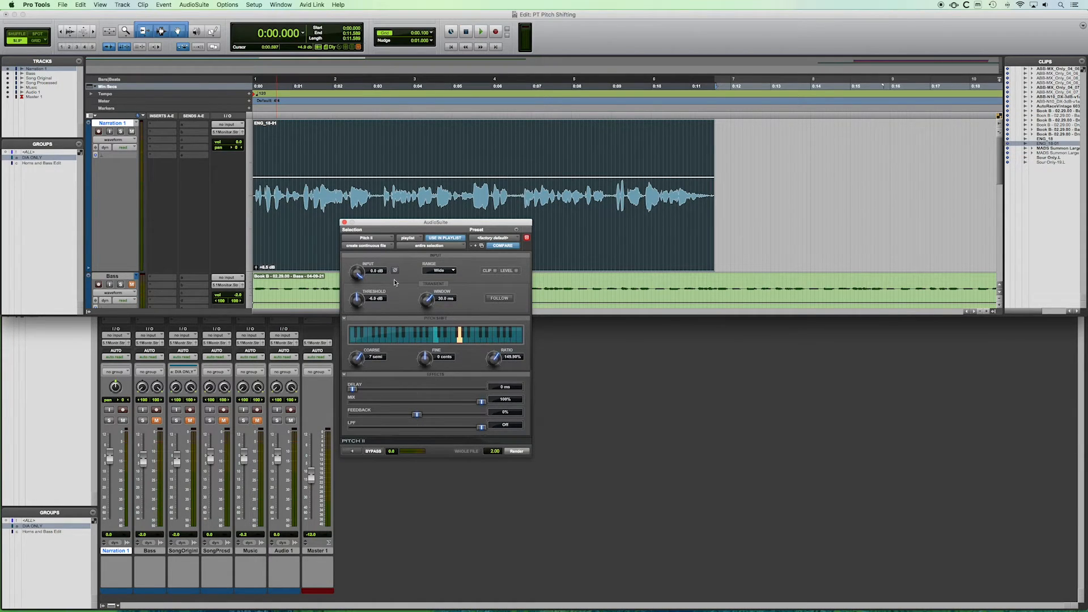
click(344, 223)
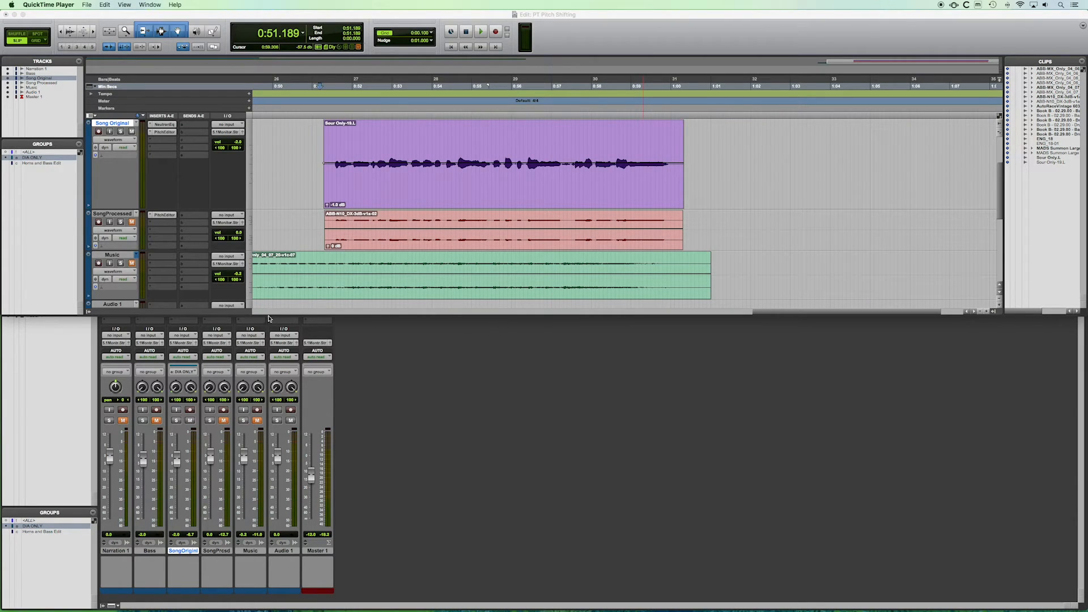
Bring the Song Original, SongProcessed and Music tracks into view and bypass the PitchEditor insert on Song Original.
scroll(289, 255, up, 3)
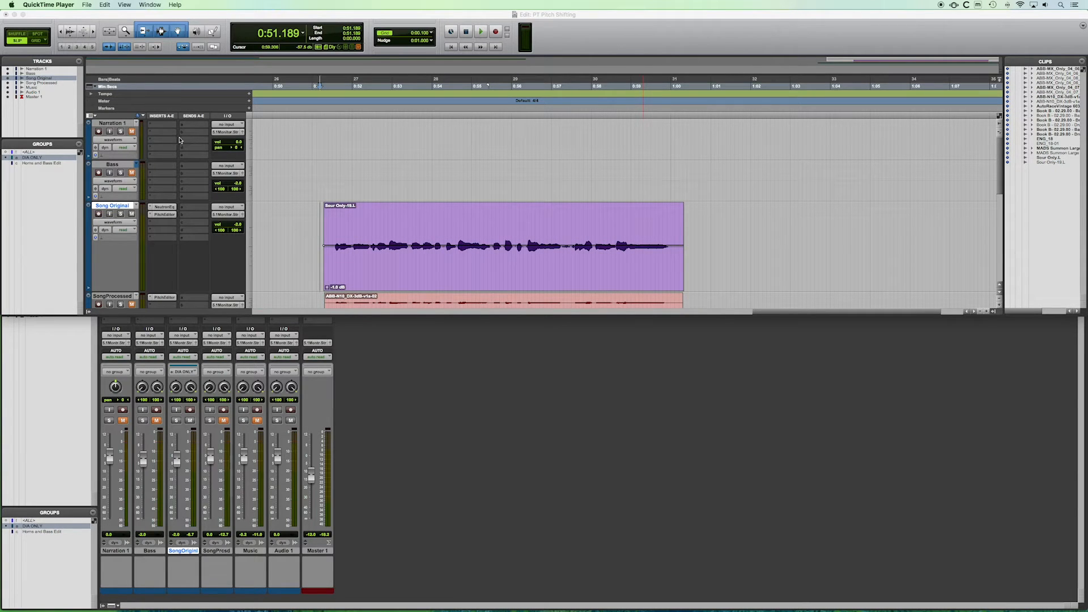
scroll(284, 186, down, 2)
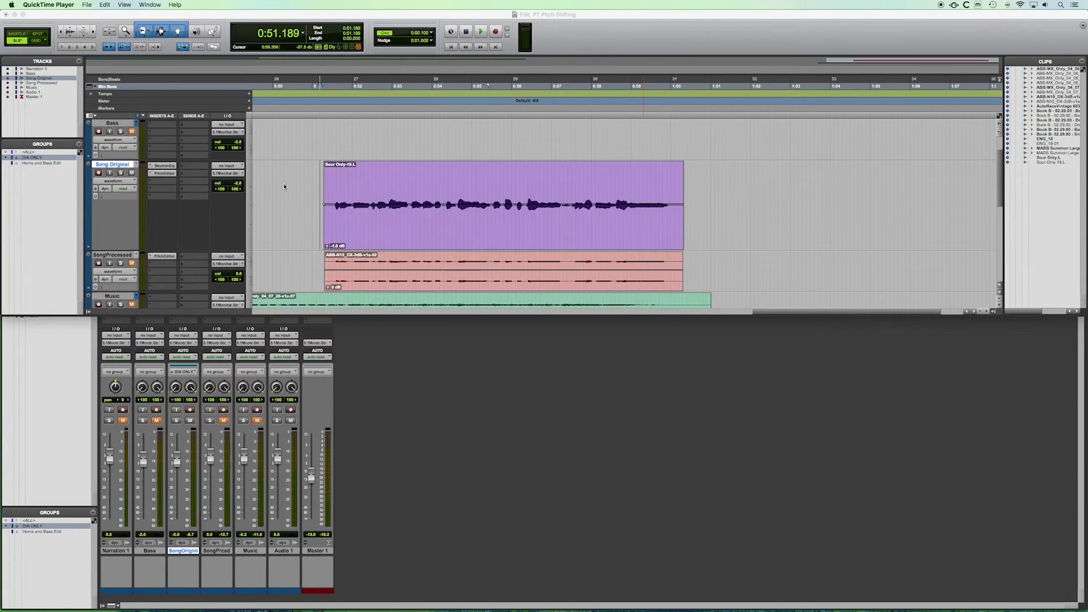
scroll(284, 182, down, 2)
click(131, 134)
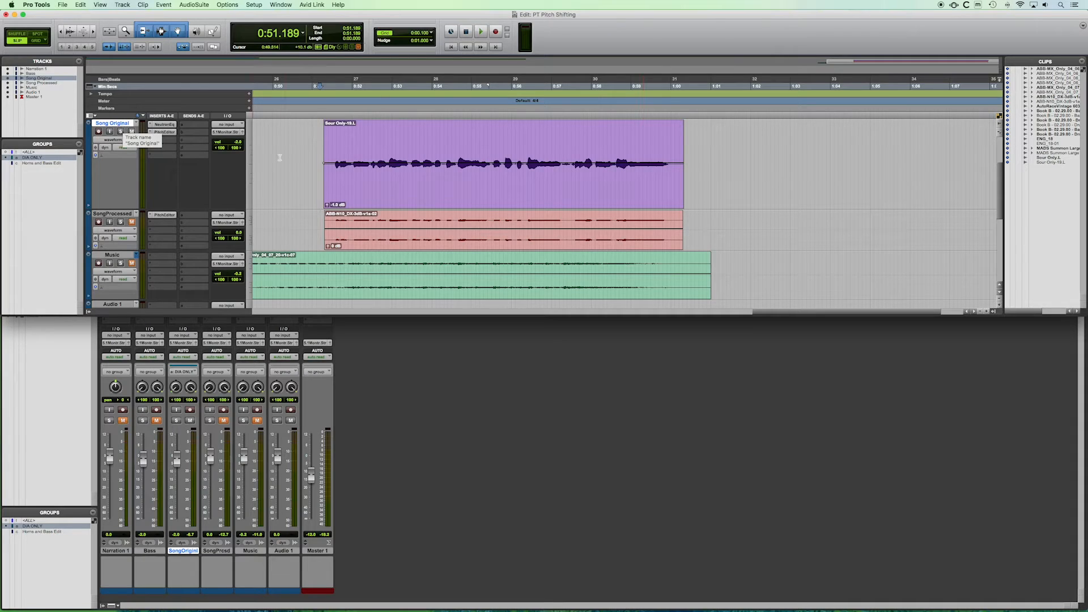
scroll(294, 161, right, 2)
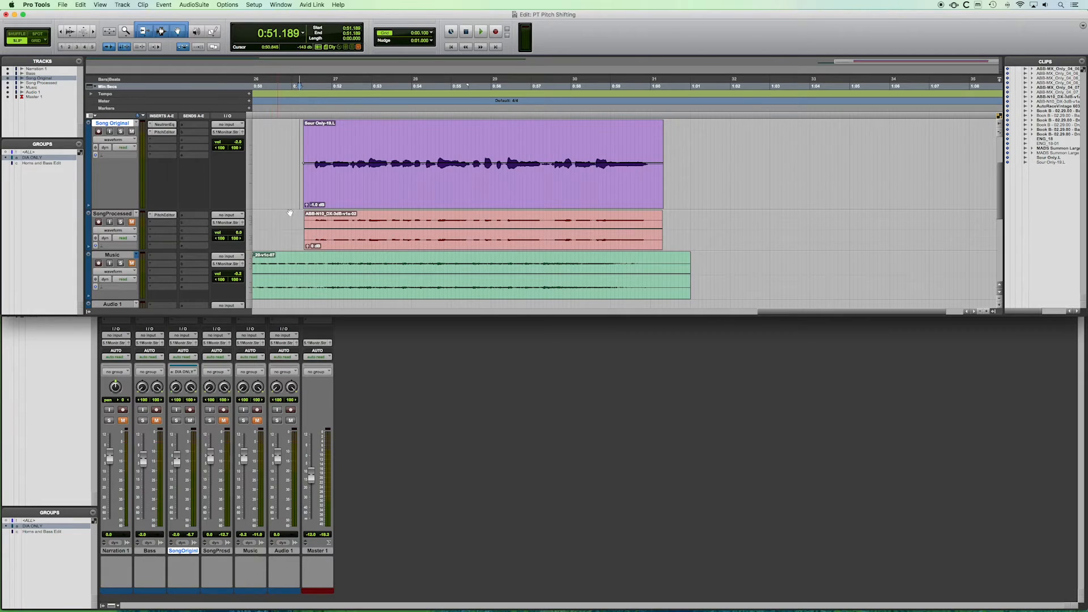
scroll(275, 210, left, 2)
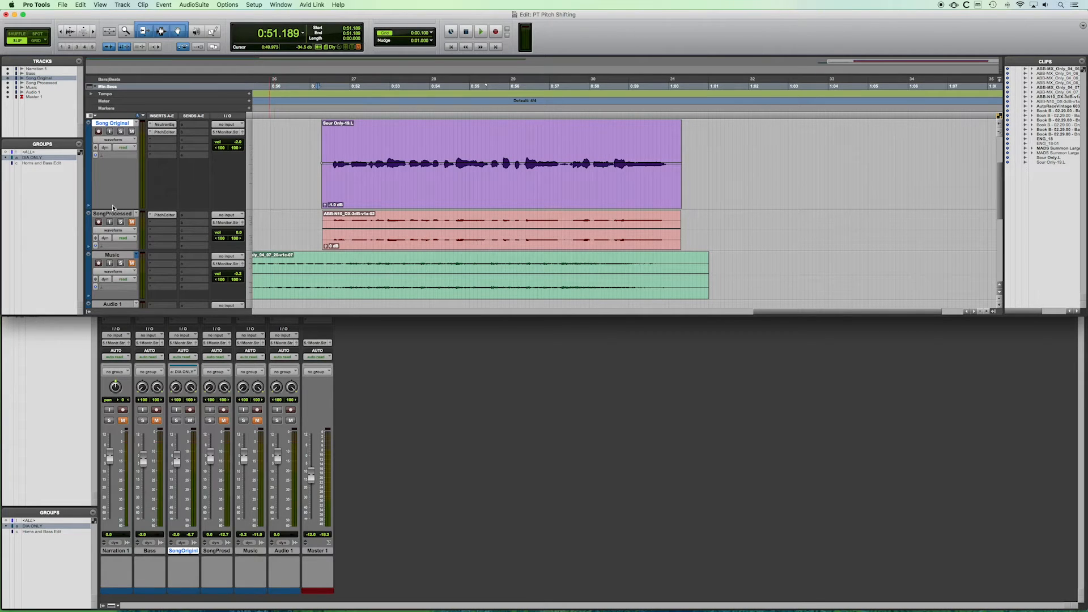
right_click(165, 132)
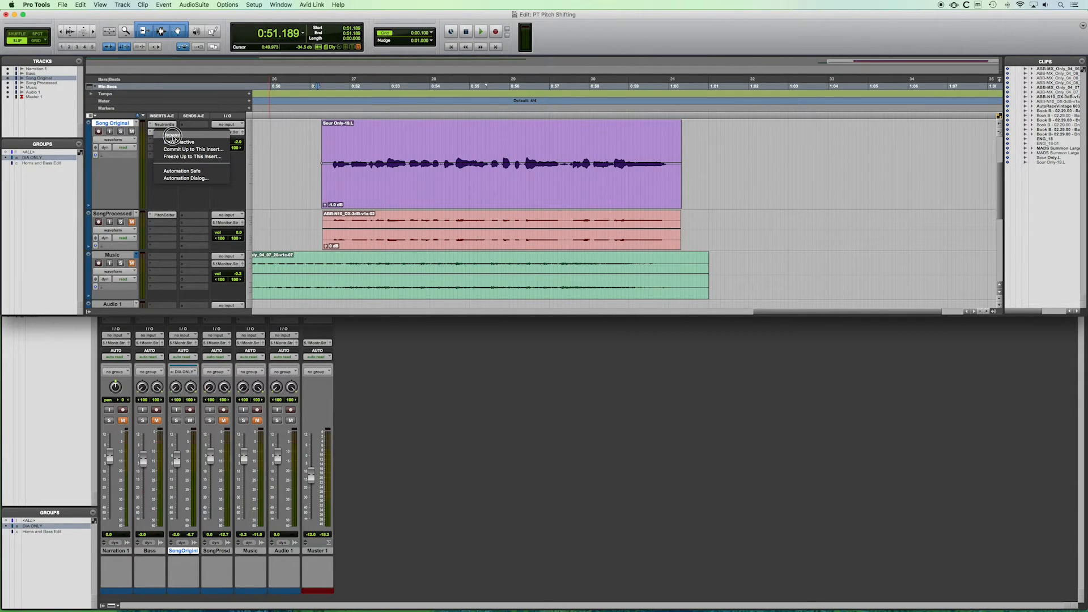
click(167, 135)
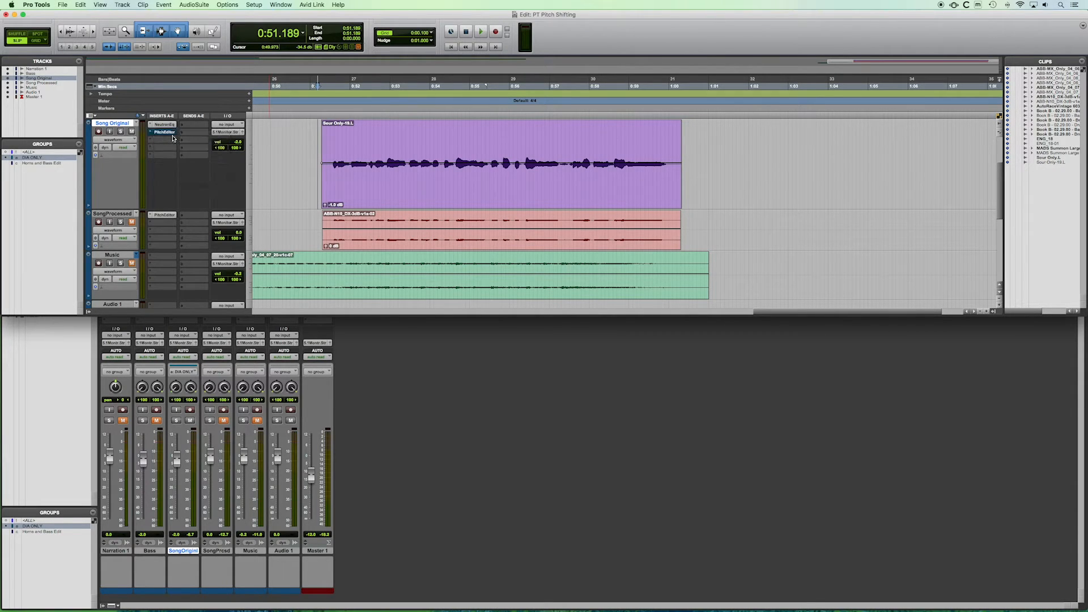
Play the song from about 0:50, ahead of the Sour Only clip, with pitch correction bypassed, and stop playback.
click(356, 194)
key(space)
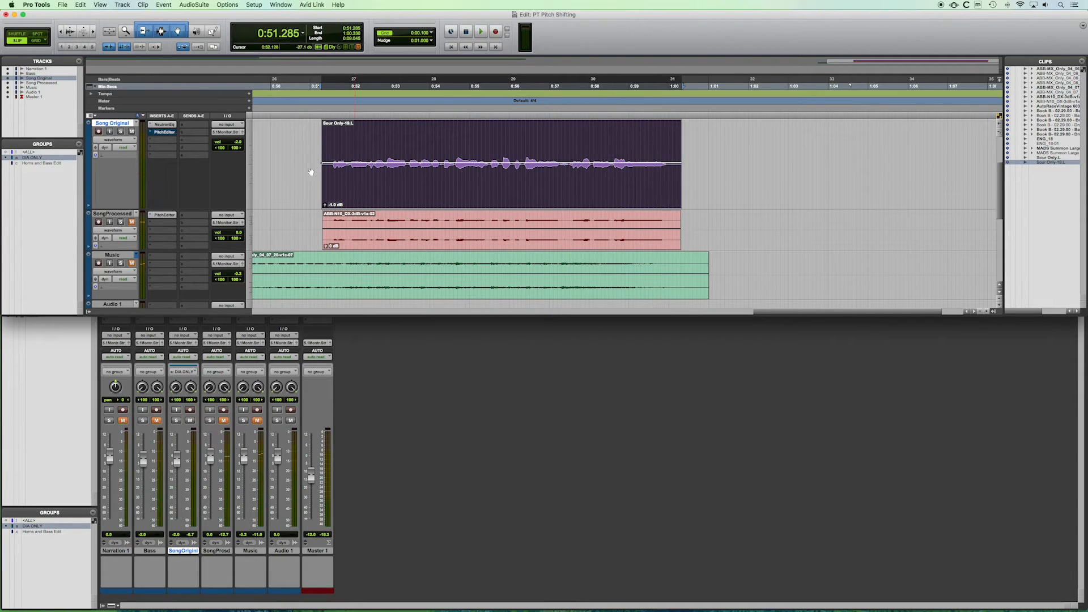
click(313, 142)
click(319, 147)
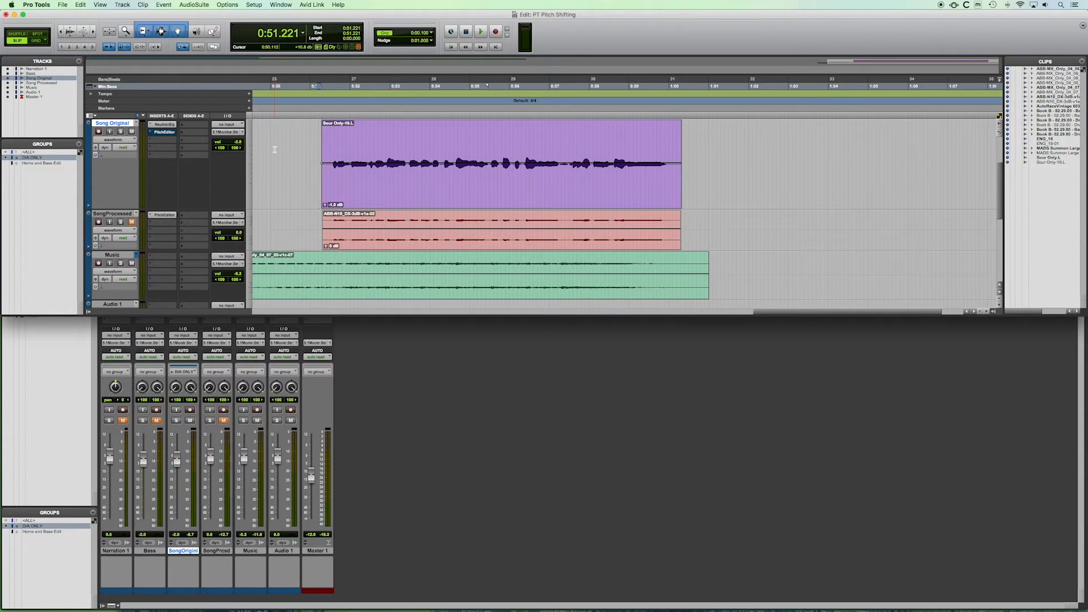
click(271, 149)
key(space)
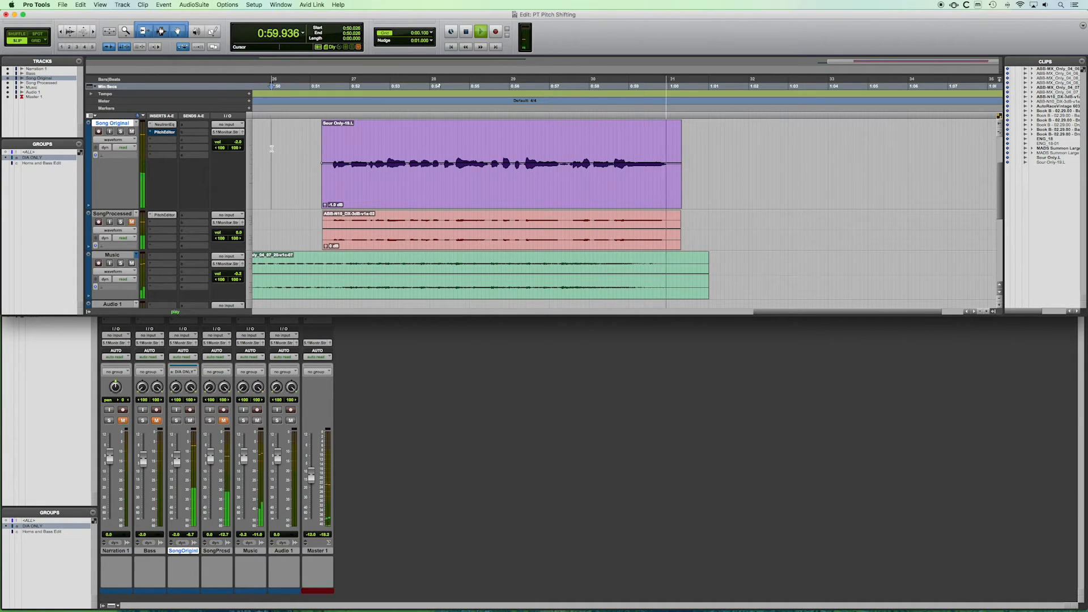
key(space)
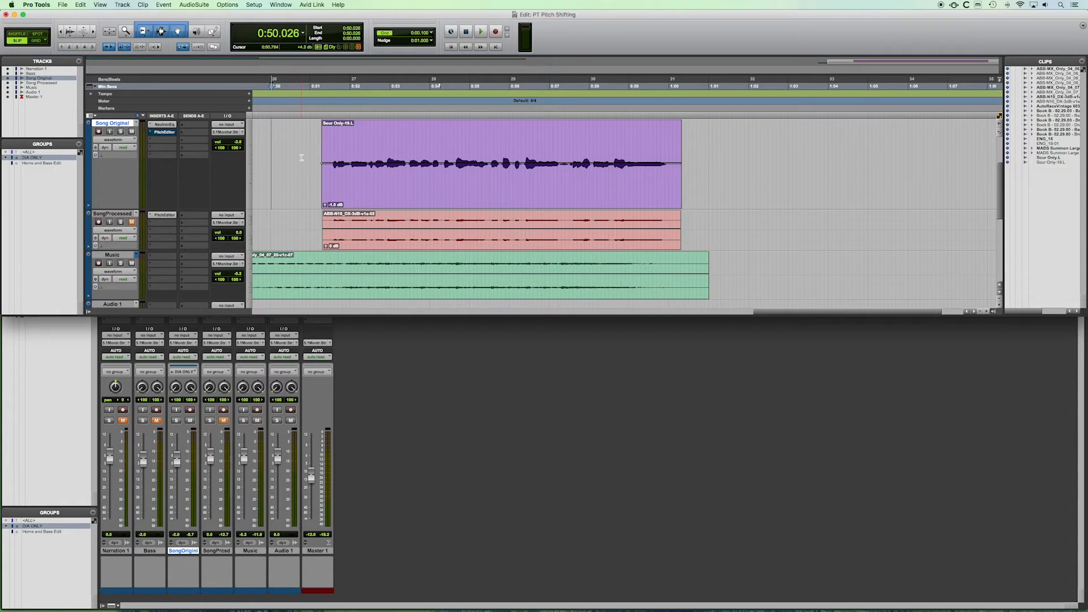
Re-enable the PitchEditor insert on Song Original and open the Nectar Pitch Editor, placing its window below the vocal waveform.
right_click(165, 135)
click(170, 134)
click(162, 135)
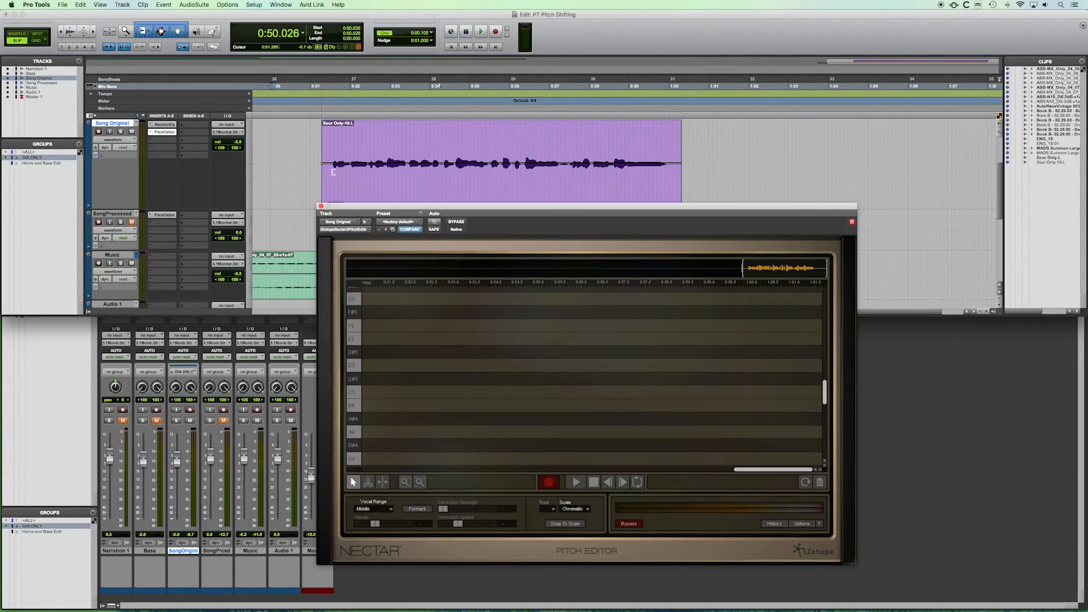
drag(375, 206, 333, 213)
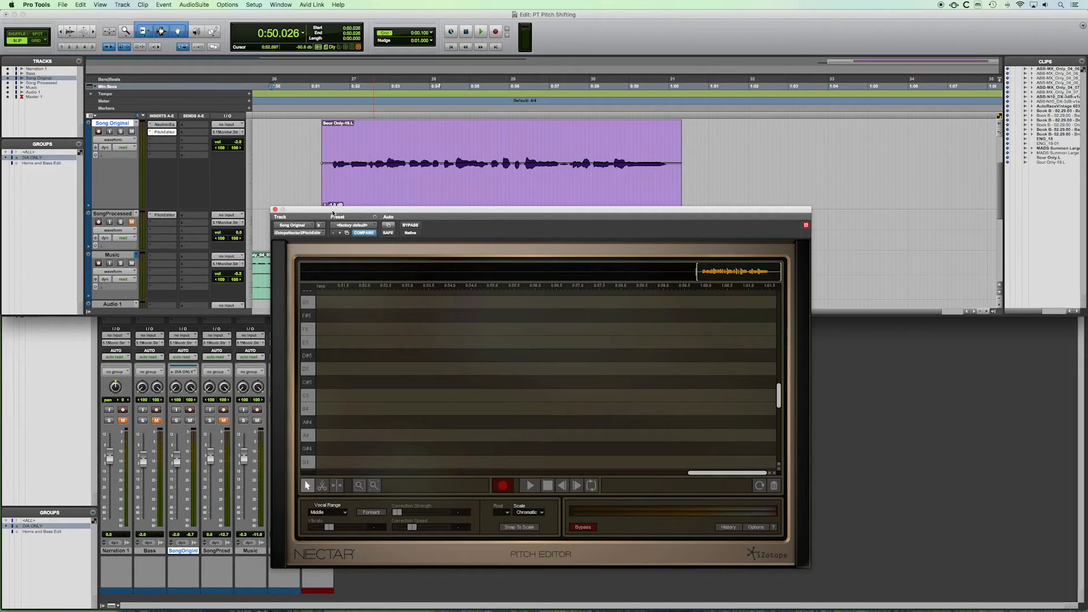
click(332, 213)
drag(333, 212, 334, 214)
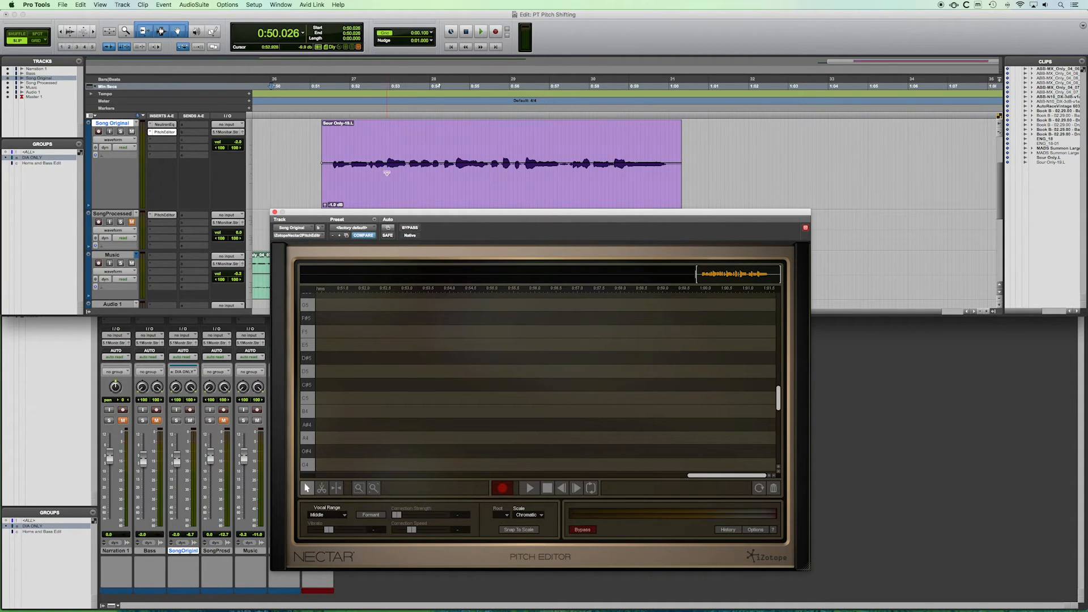
Select the Sour Only clip on Song Original, arm the Pitch Editor's capture and play the selection to capture its notes.
click(358, 192)
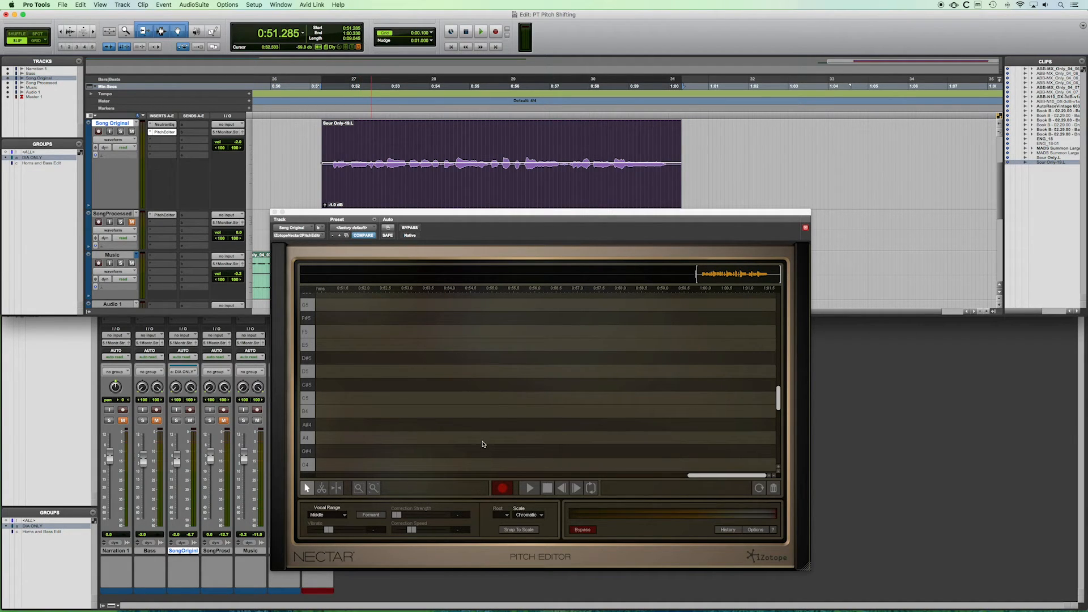
click(501, 490)
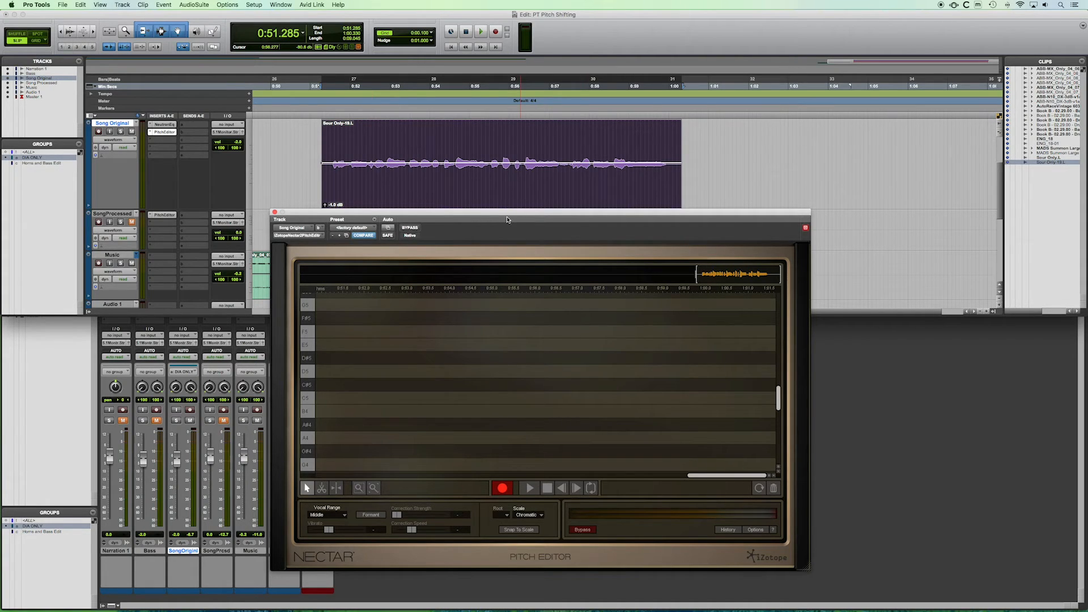
key(space)
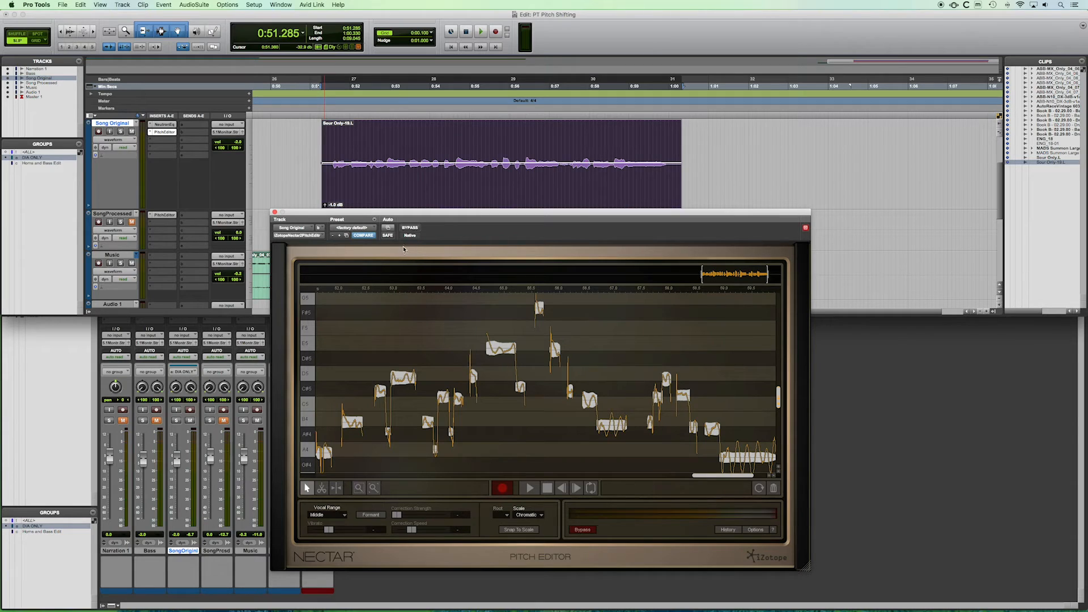
Mute the Music track and shift the Pitch Editor window slightly.
click(122, 257)
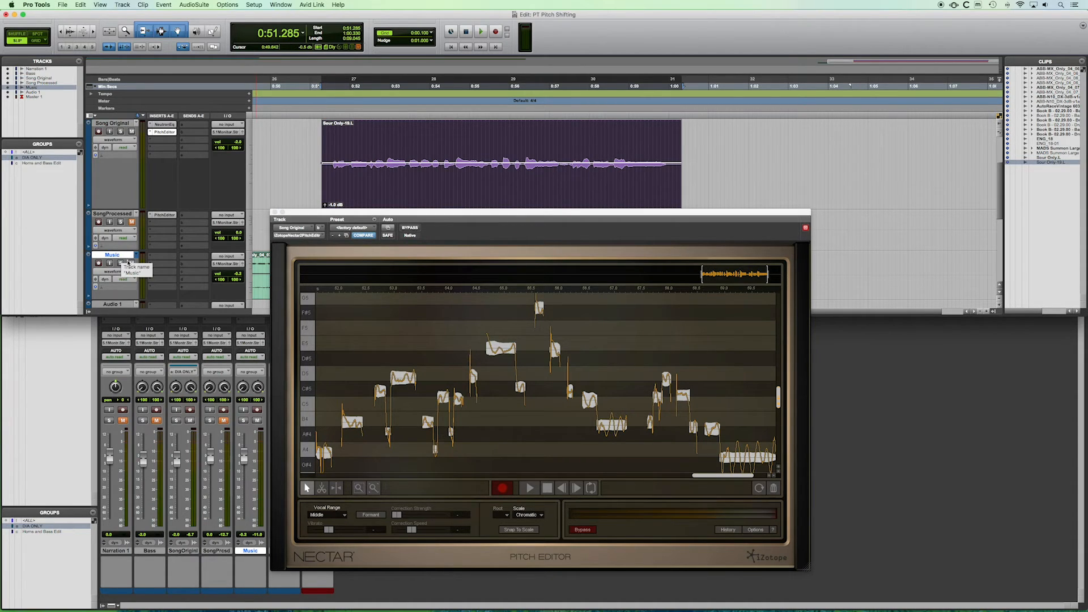
click(132, 264)
drag(328, 216, 314, 217)
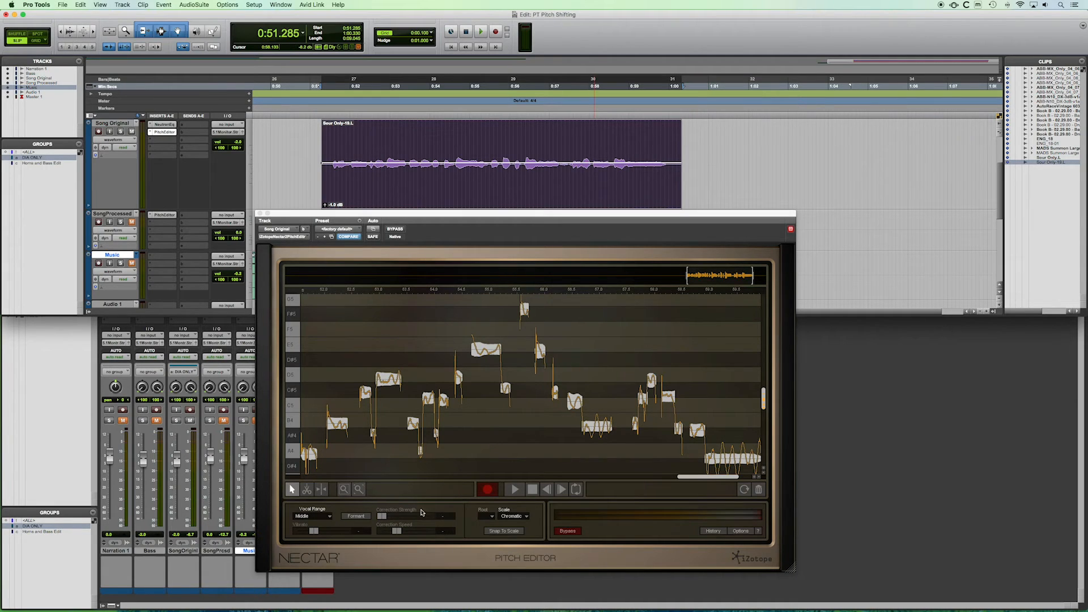
Centre the first captured vocal note, just before 52.0 s, on A4.
drag(699, 480, 695, 479)
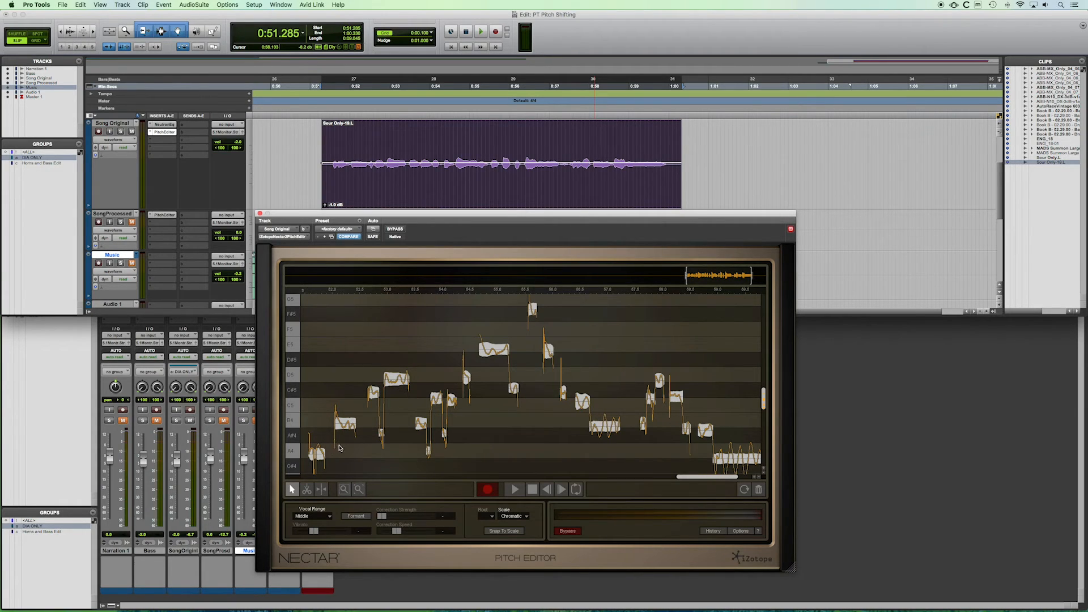
click(317, 455)
click(315, 455)
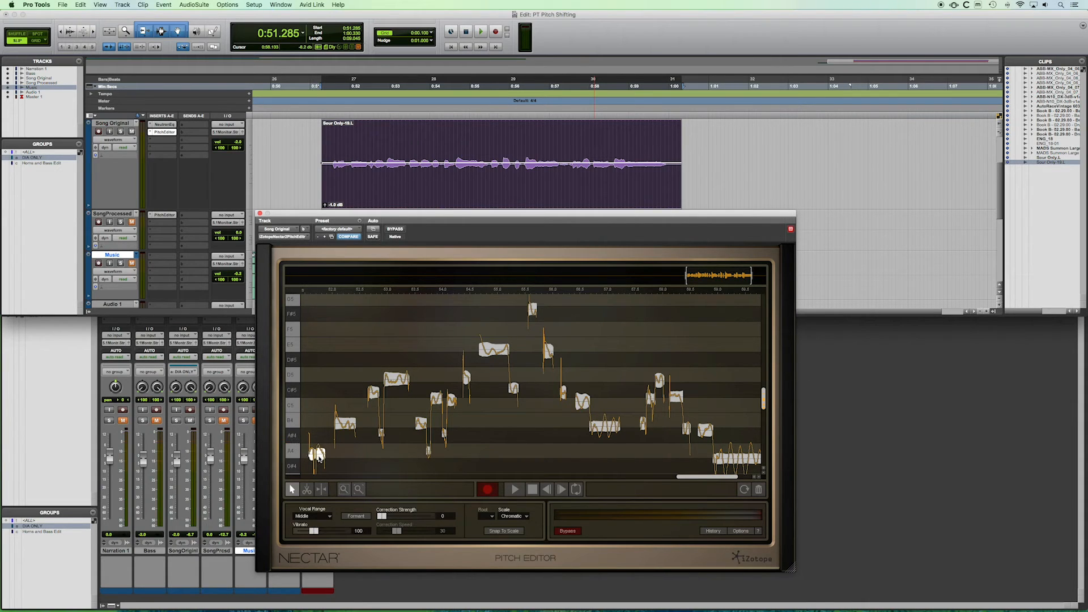
click(318, 455)
drag(319, 457, 319, 450)
drag(318, 450, 319, 451)
click(318, 452)
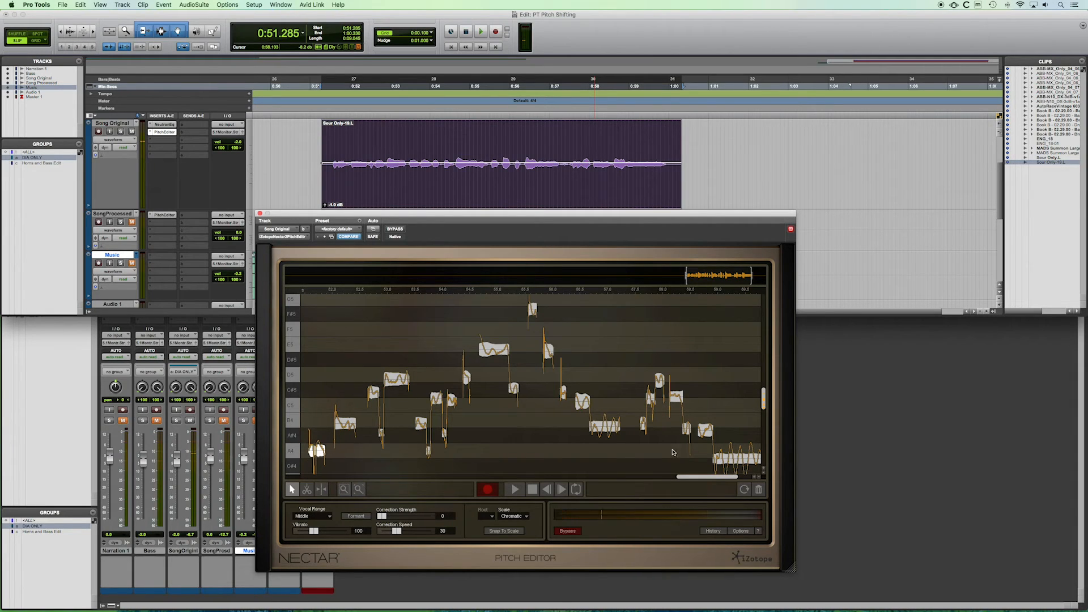
Raise the long final note of the phrase so that it sits on A4.
click(729, 458)
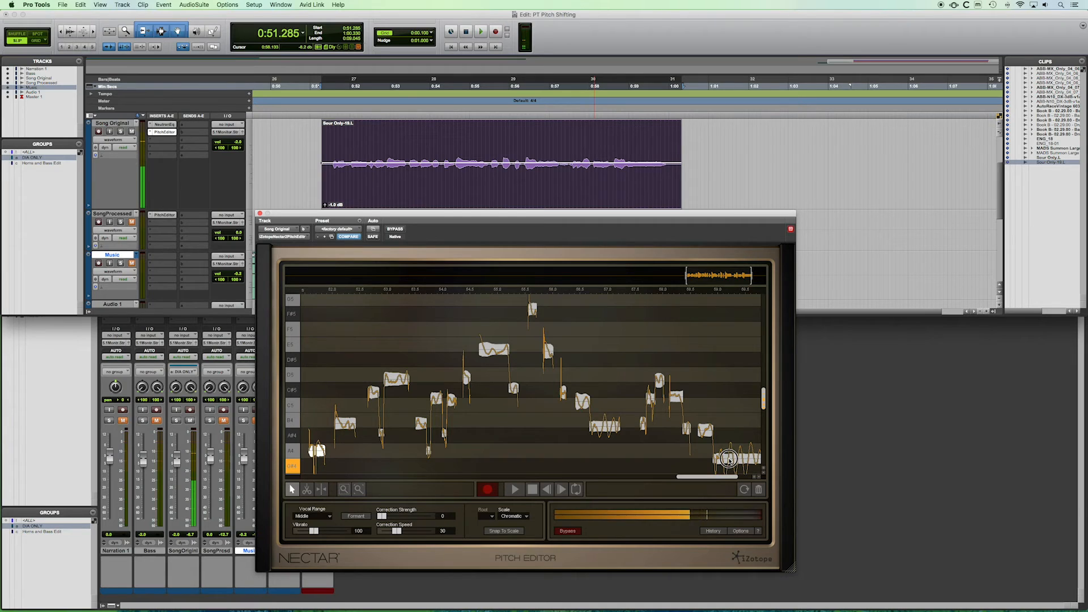
mouse_move(729, 459)
mouse_down()
mouse_move(728, 404)
mouse_move(729, 444)
mouse_up()
click(728, 404)
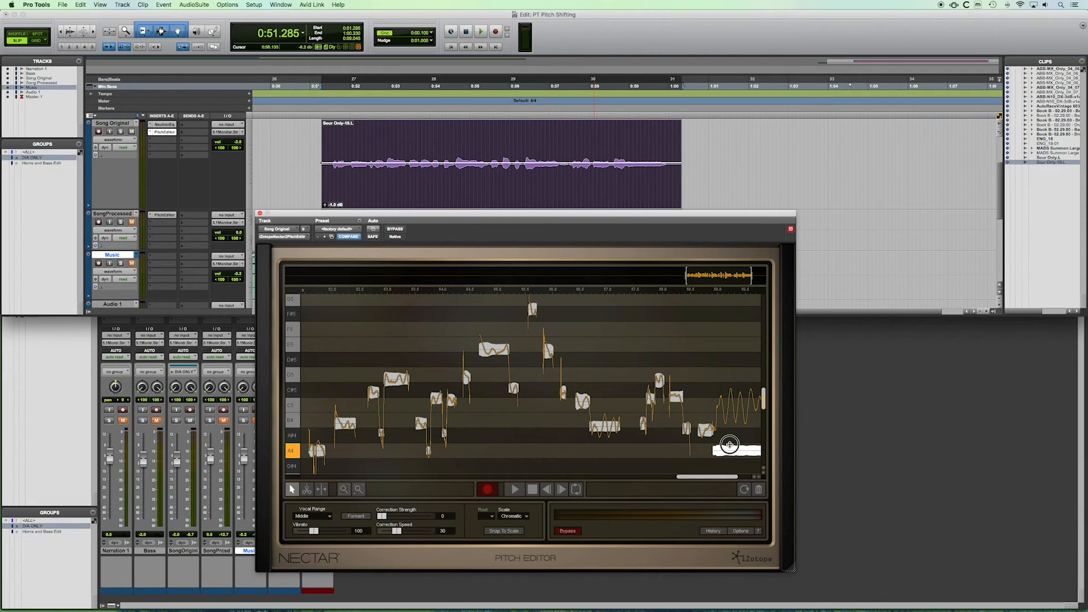
drag(729, 444, 730, 445)
drag(730, 445, 729, 449)
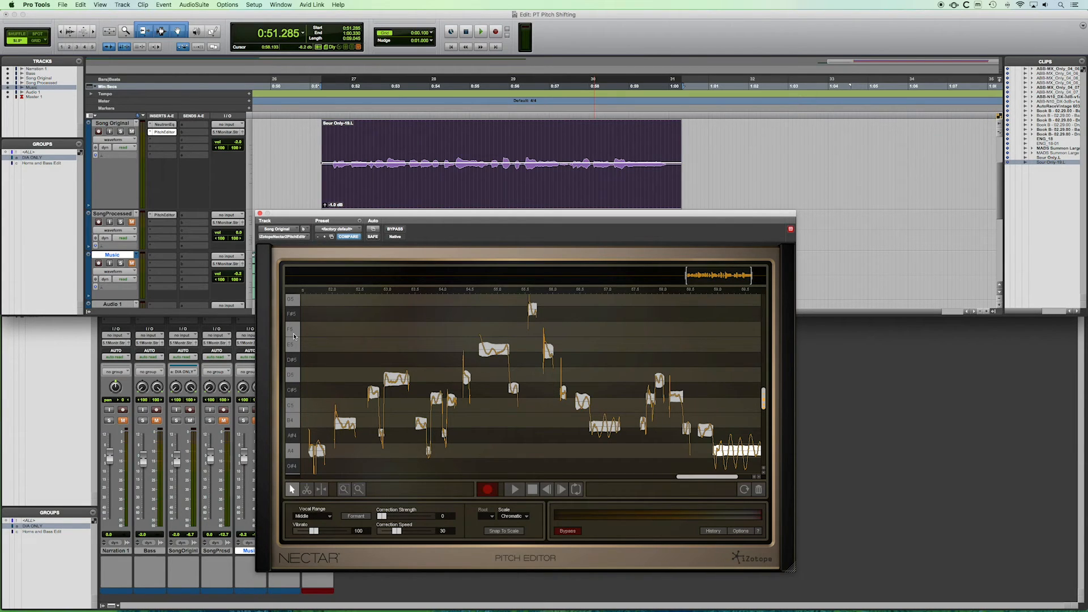
Play the start of the vocal from 0:51.285 with the Music track muted, and stop playback.
scroll(332, 336, up, 1)
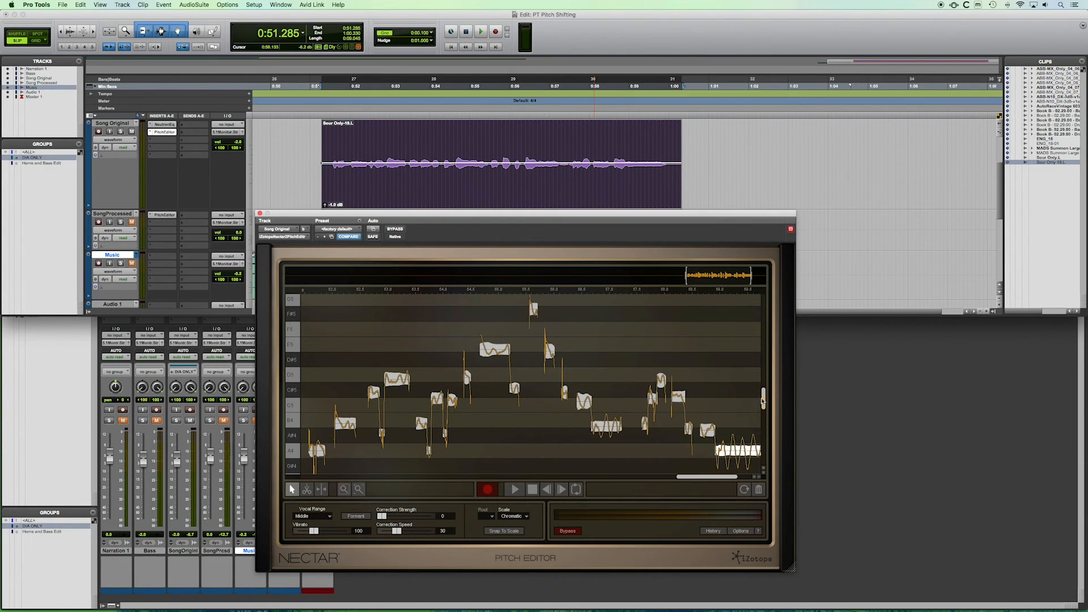
mouse_move(765, 402)
mouse_down()
mouse_move(763, 389)
mouse_move(763, 402)
mouse_up()
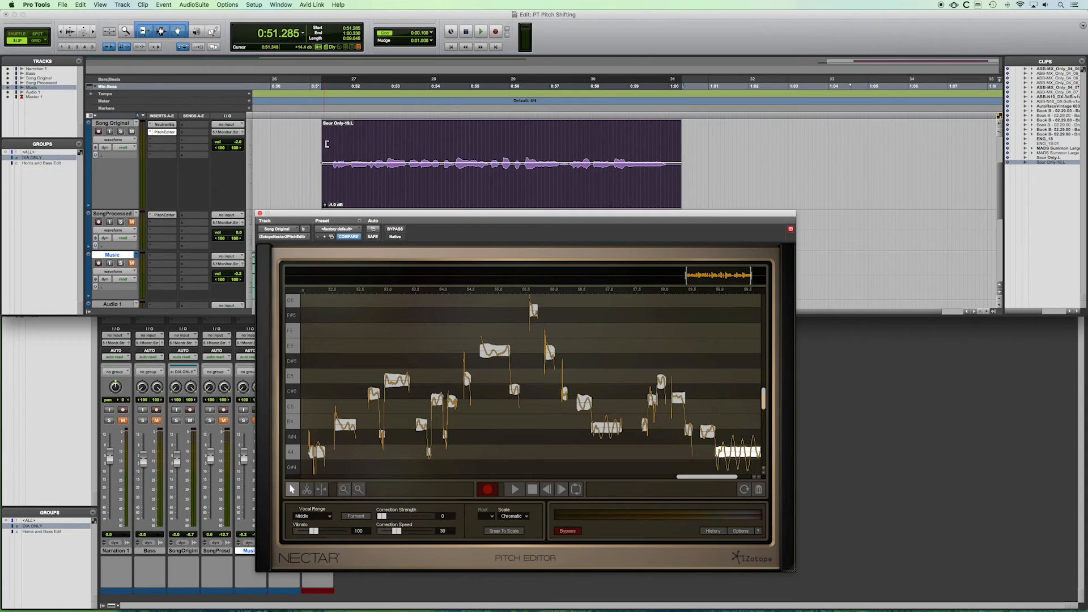
key(space)
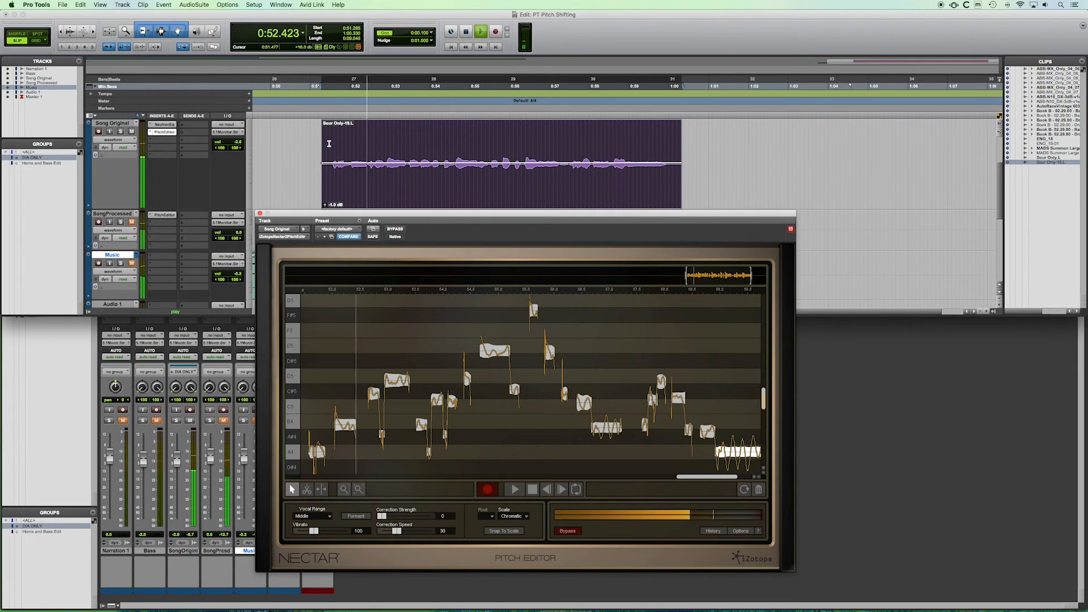
key(space)
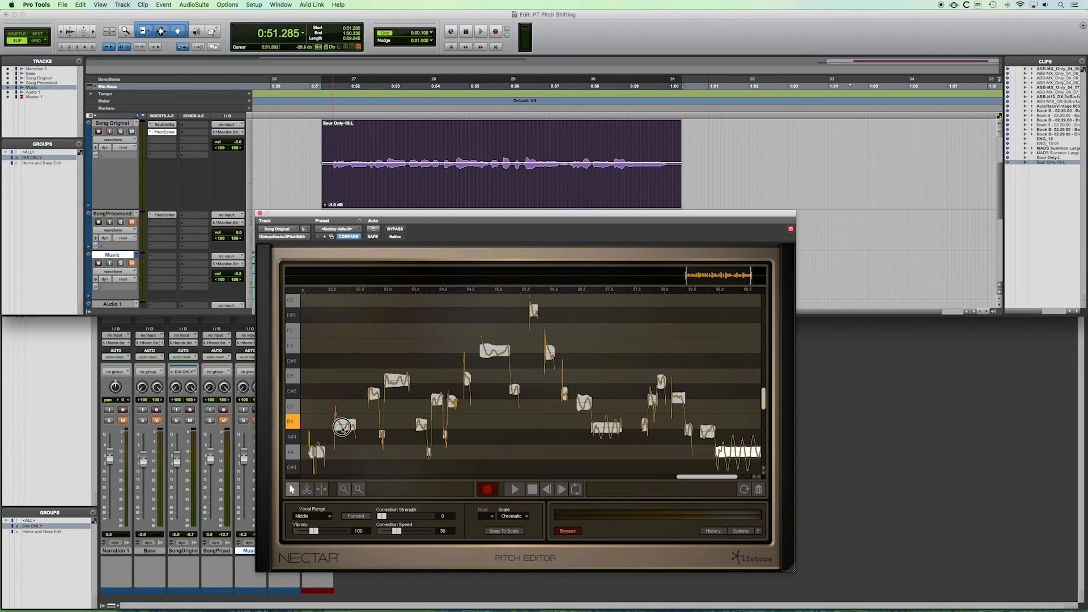
Retune the opening notes: the second to A#4, the third and the short note after it to C5, and the long one at about 53.2 s to D5.
click(343, 428)
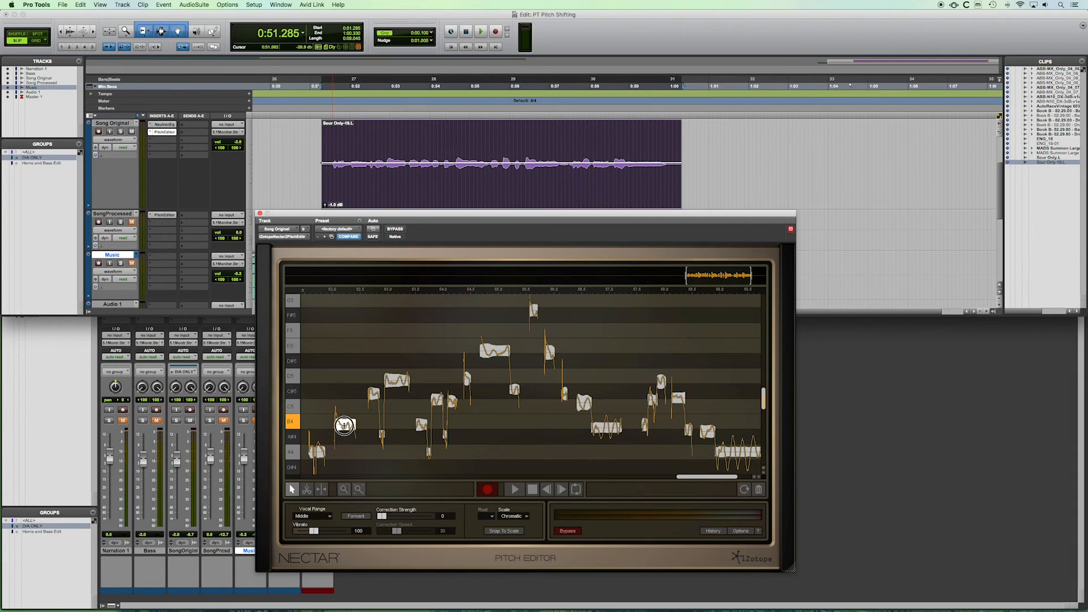
drag(344, 426, 345, 438)
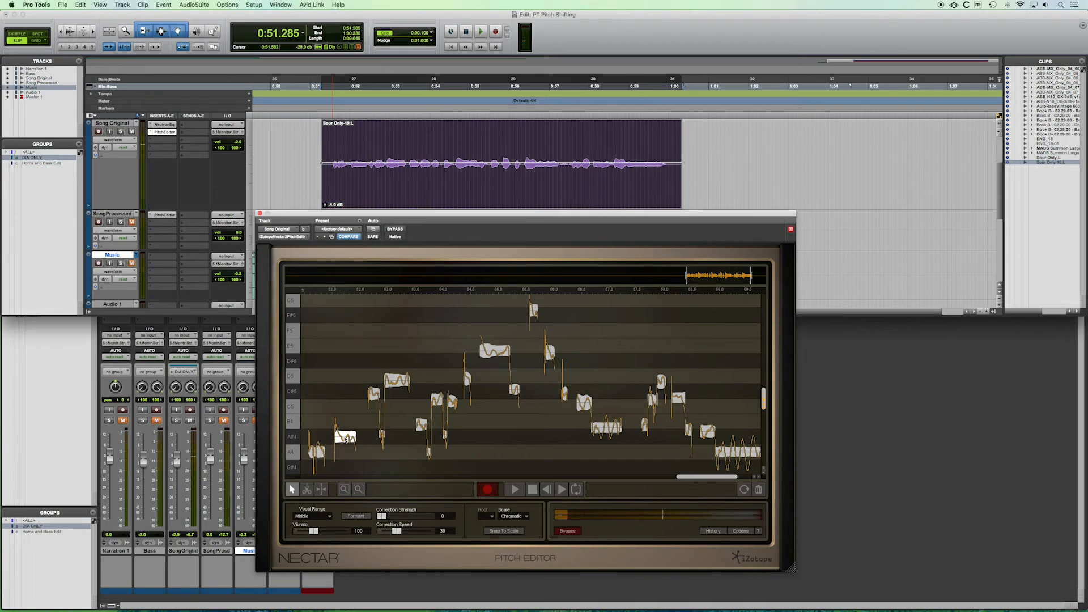
click(314, 455)
drag(372, 393, 385, 415)
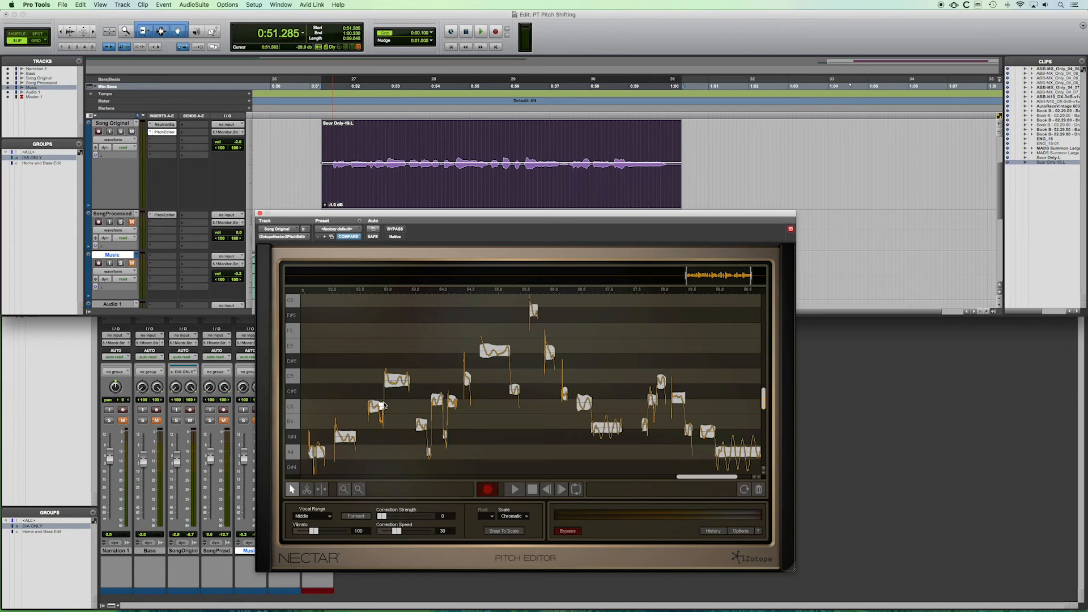
click(395, 385)
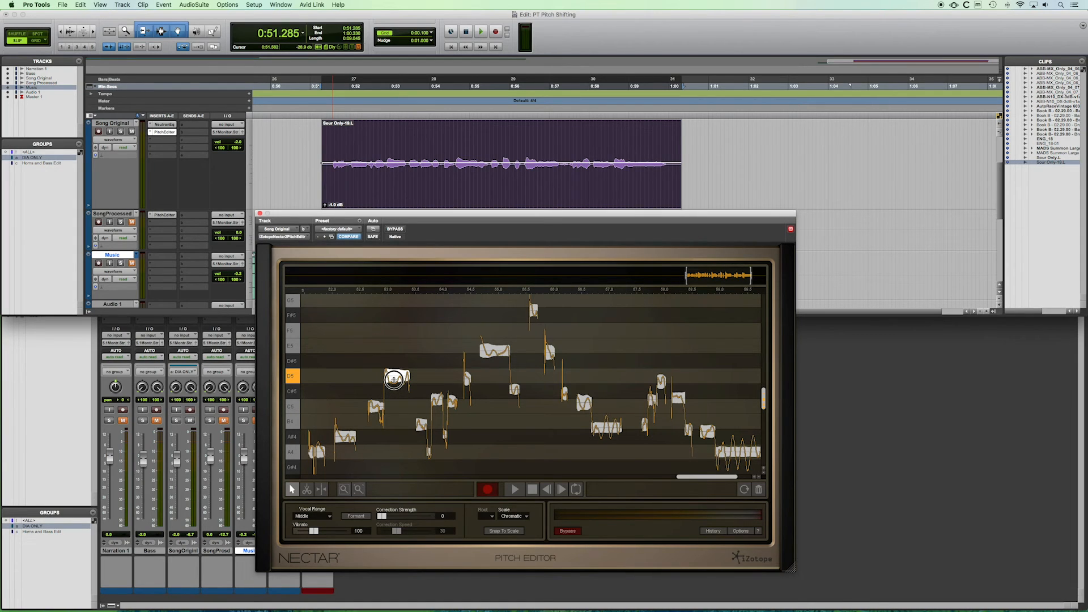
click(395, 380)
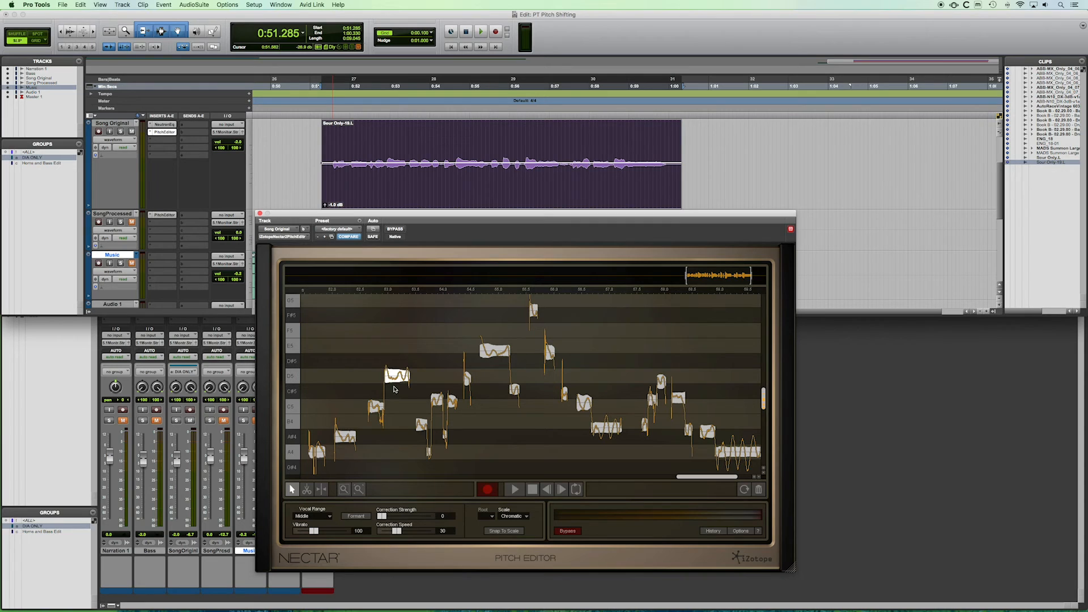
Audition the retuned opening of the vocal on its own and with the Music track unmuted.
key(space)
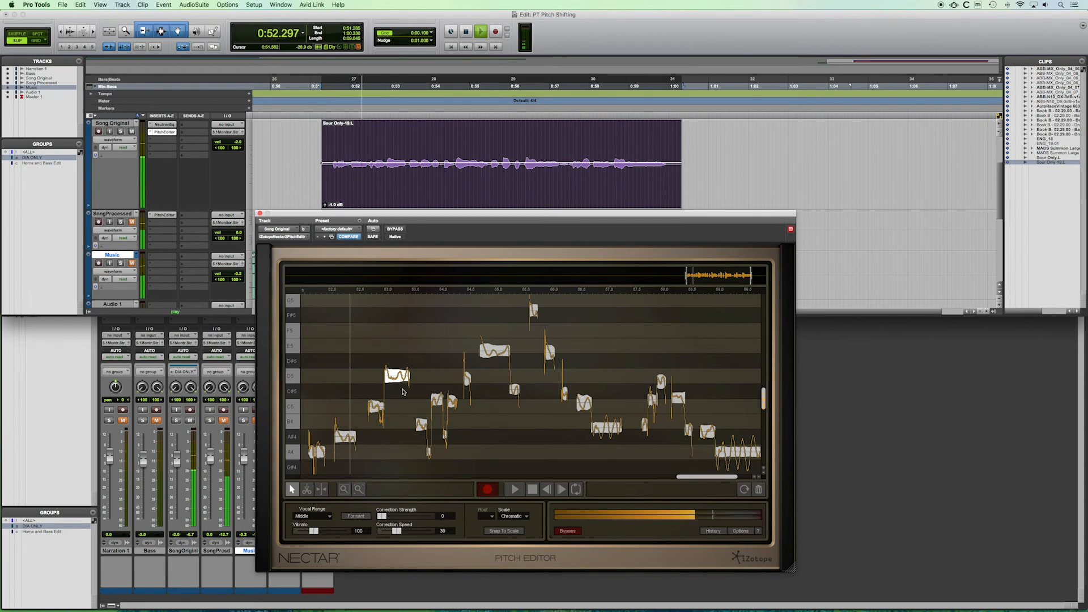
key(space)
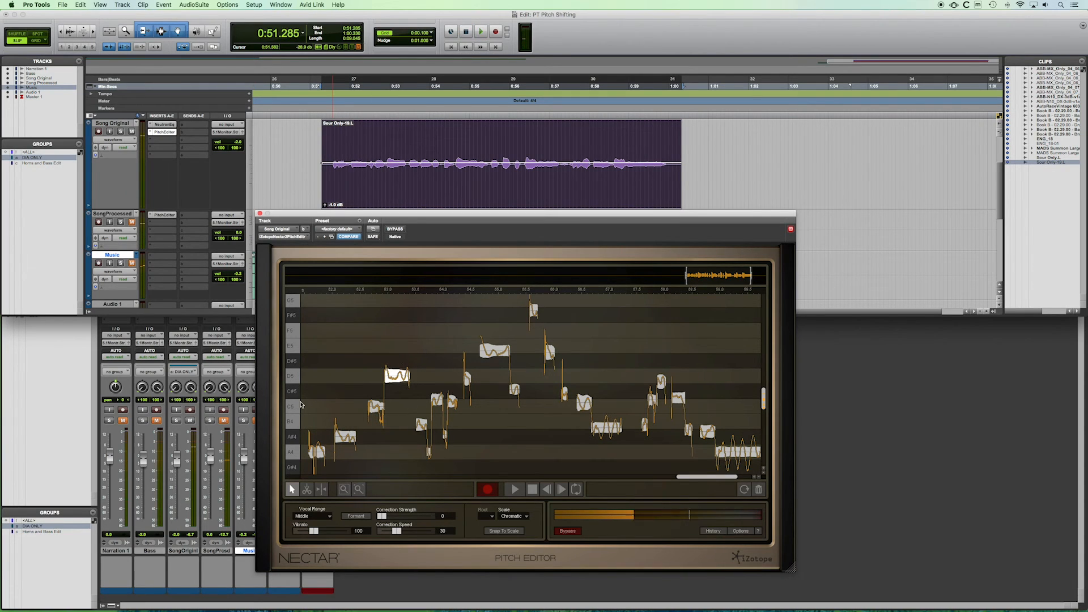
click(131, 265)
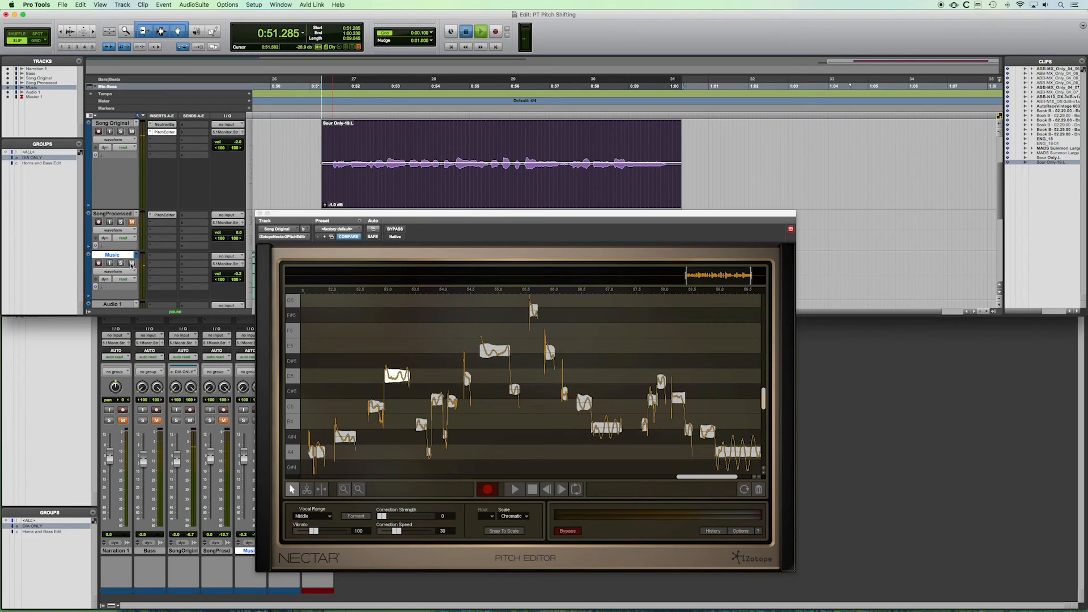
key(space)
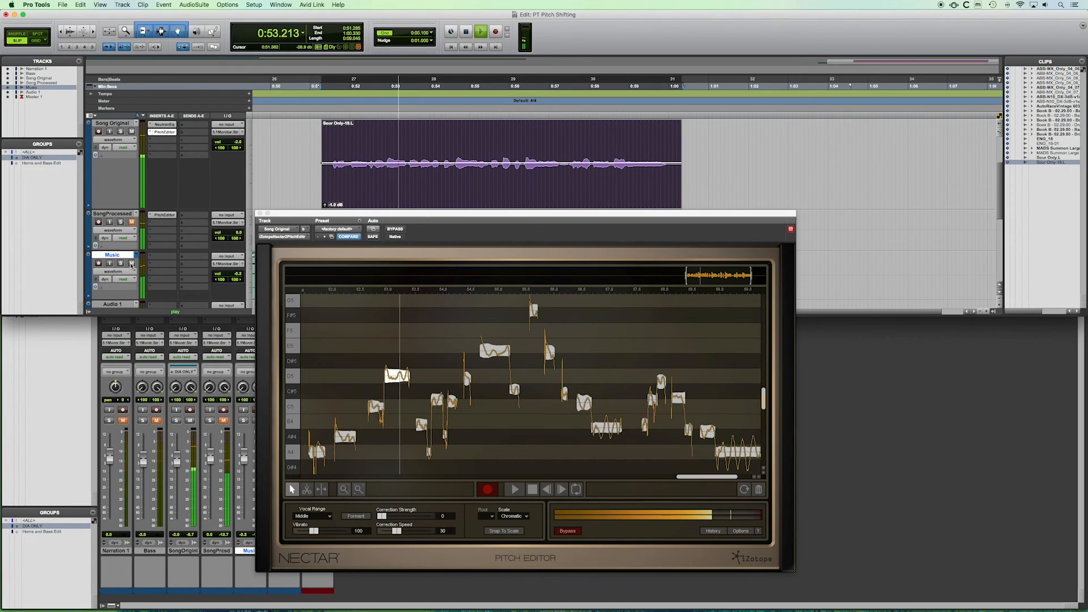
key(space)
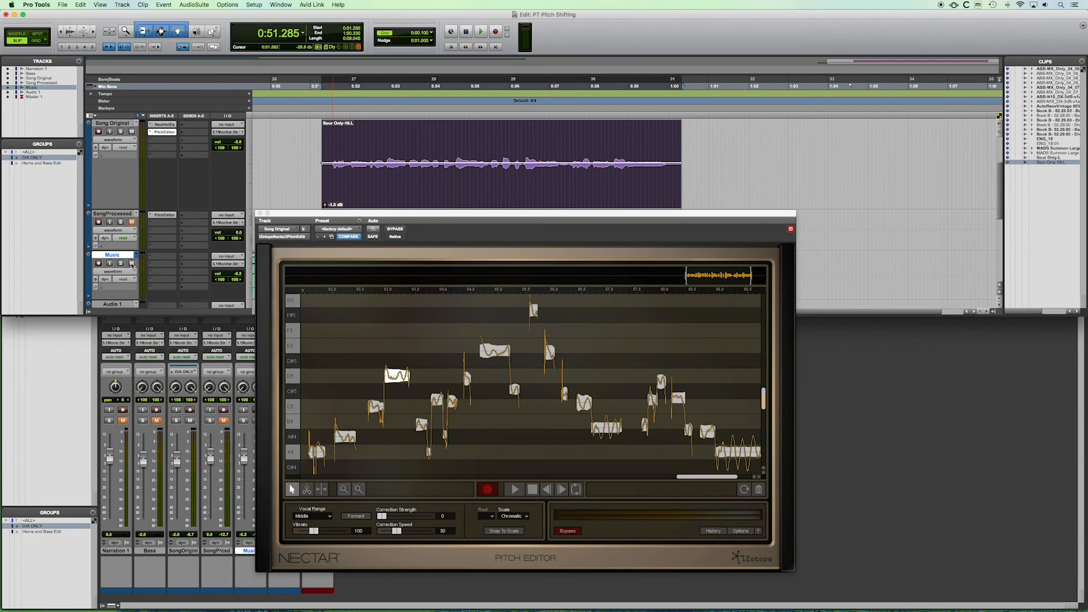
key(space)
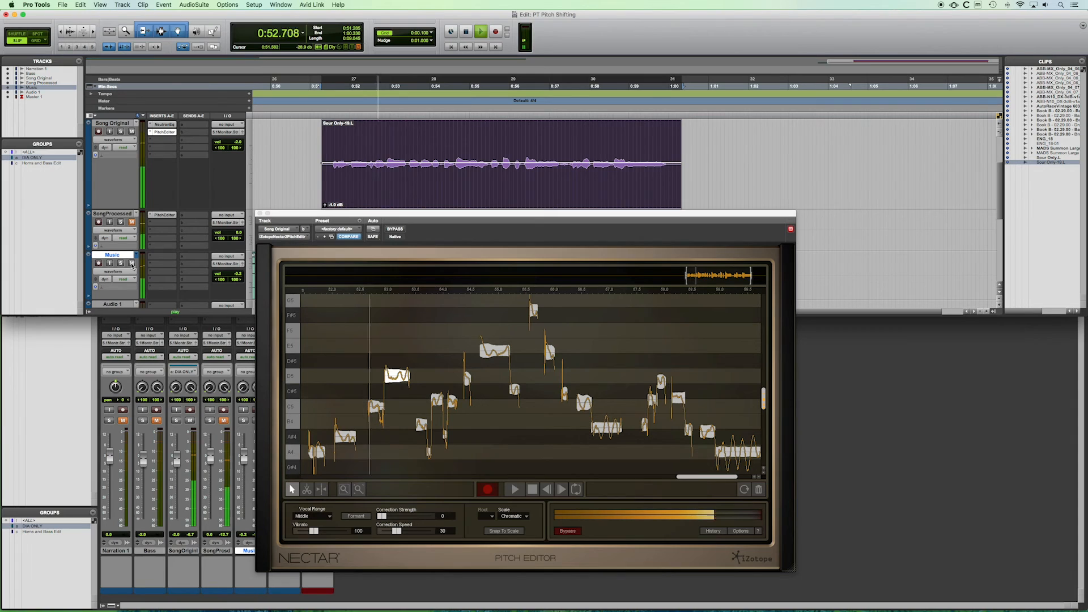
key(space)
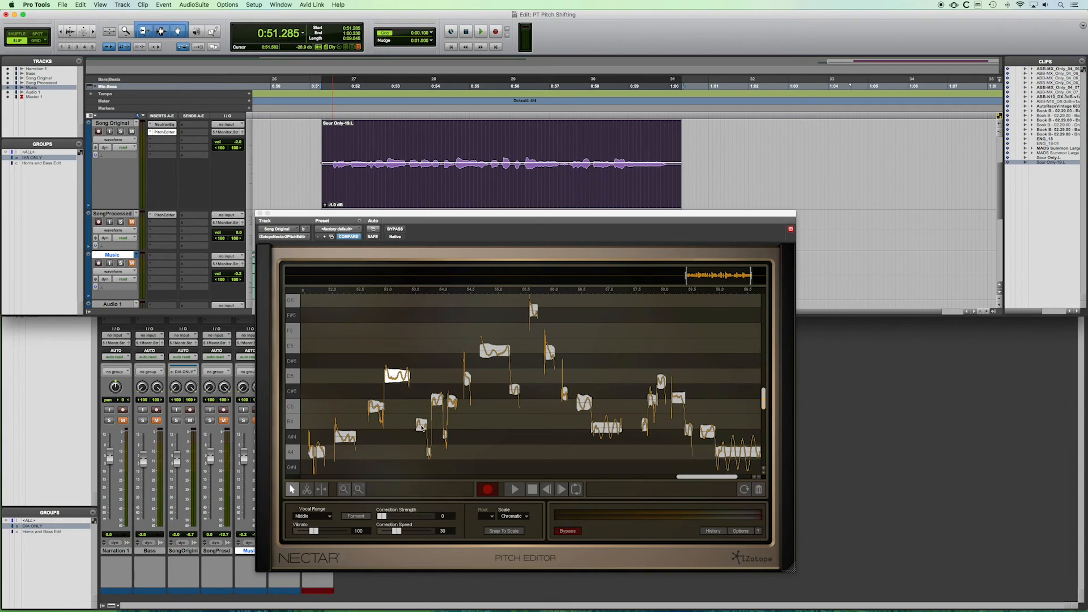
Raise the two notes near 54.0 s to D5 and the neighbouring lower notes to C5, and play the passage.
drag(423, 392, 453, 377)
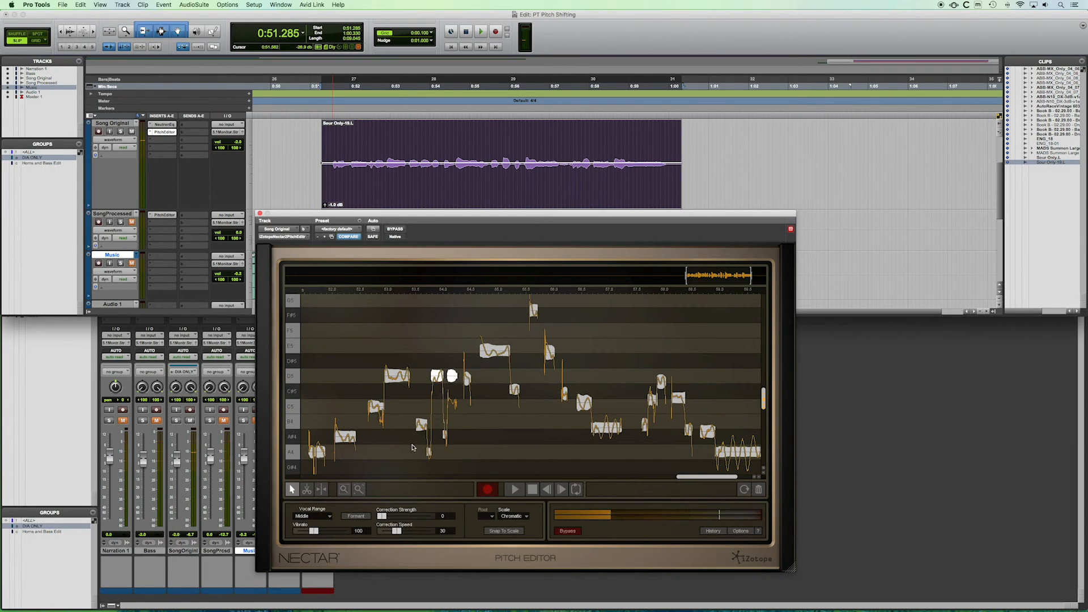
click(423, 416)
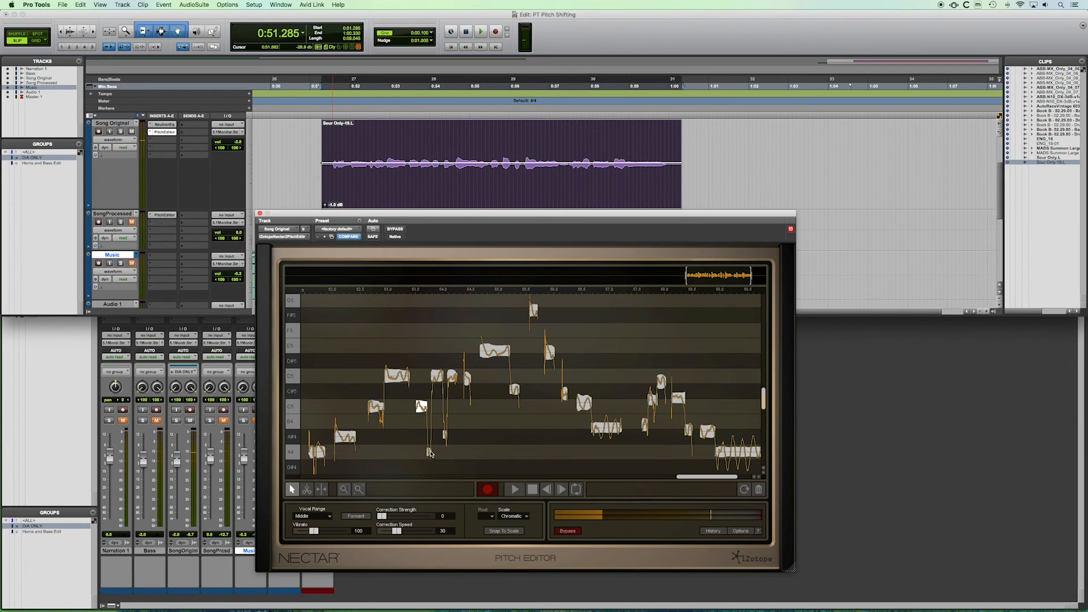
drag(429, 418, 445, 407)
key(space)
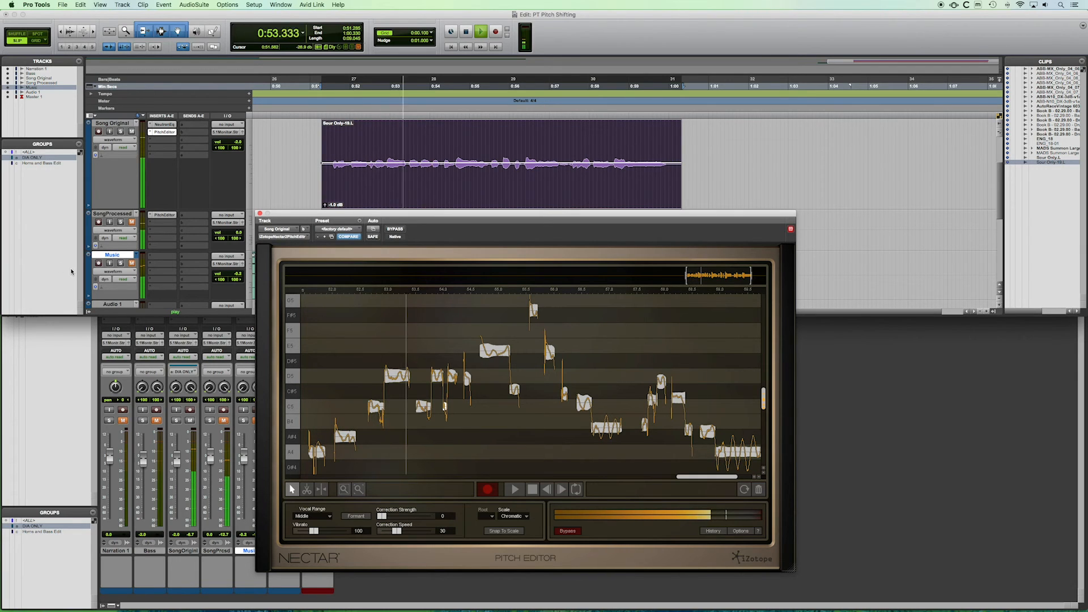
key(space)
Lower the note group between about 53.6 and 54.5 s by two semitones, raise its short low note to C5, and play the passage.
drag(418, 352, 479, 437)
drag(425, 408, 423, 432)
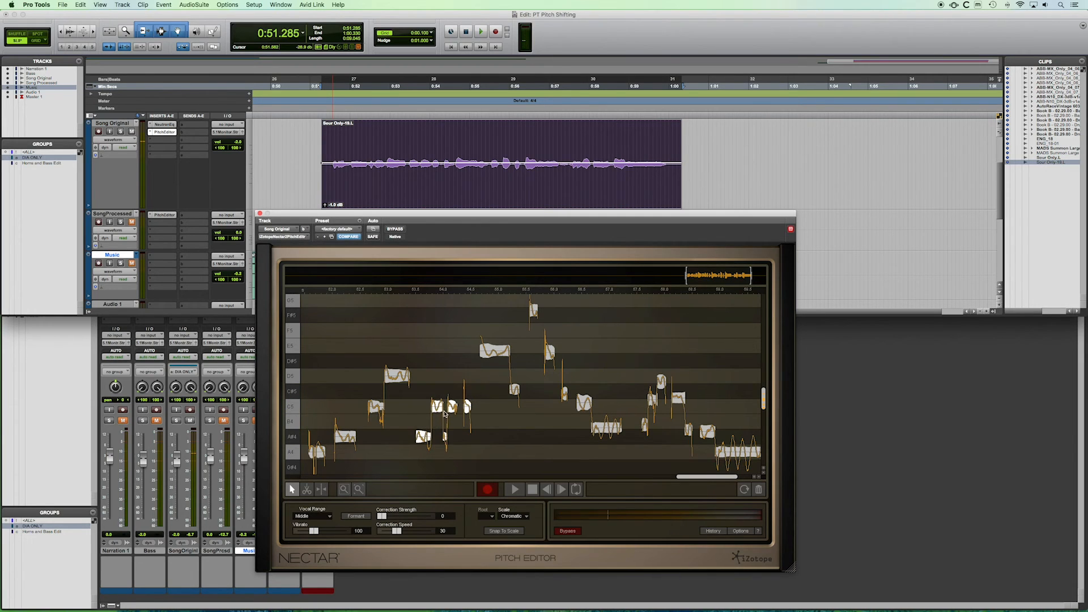
click(411, 422)
drag(445, 435, 448, 413)
key(space)
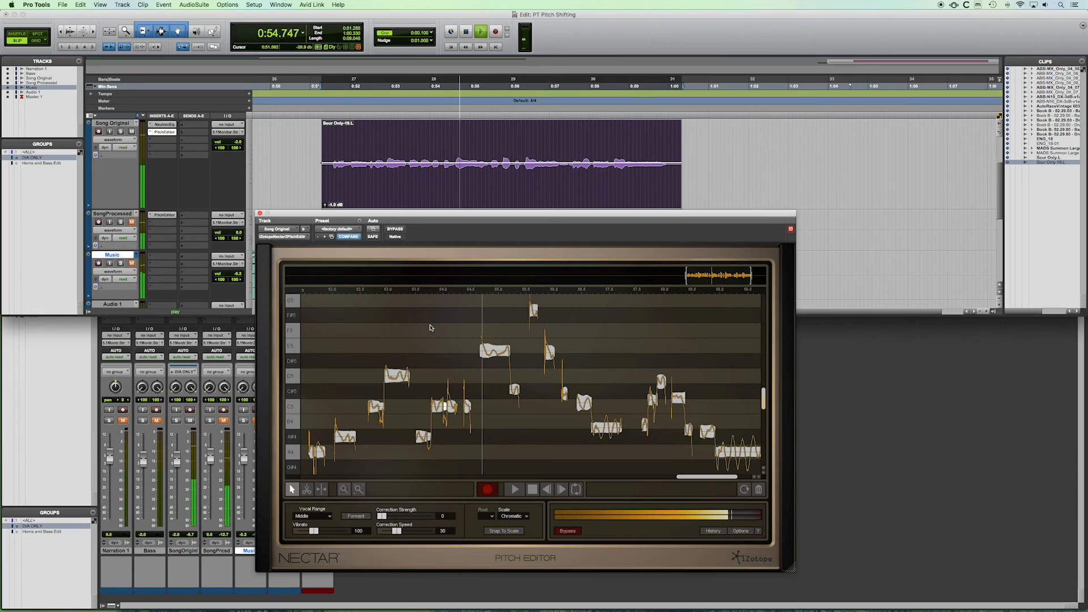
key(space)
Move the note at about 54.4 s to D5 and the next two notes to D#5, and play the passage.
drag(467, 407, 517, 367)
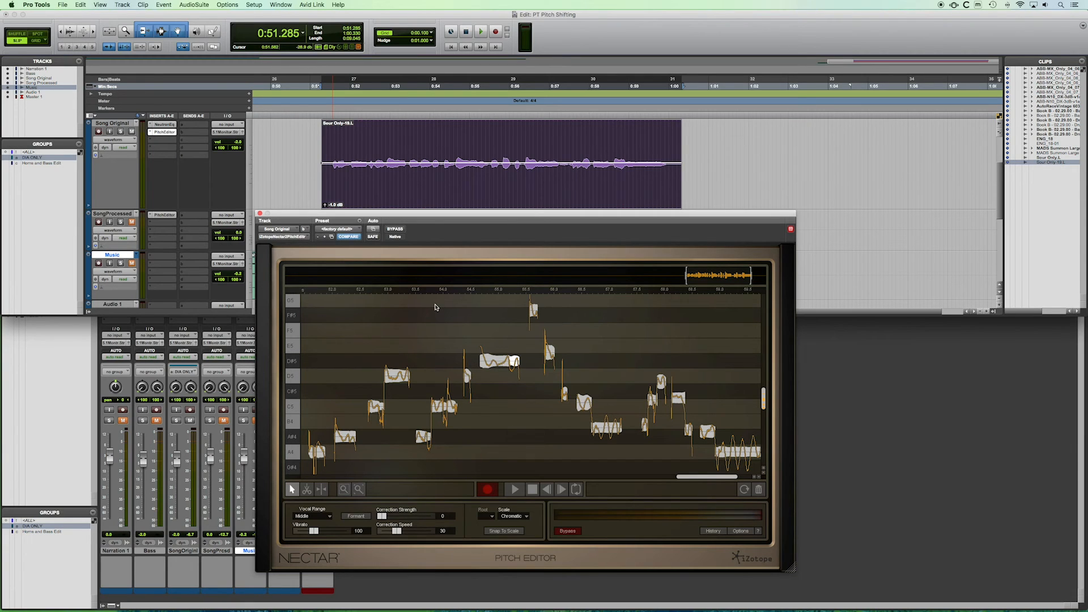
key(space)
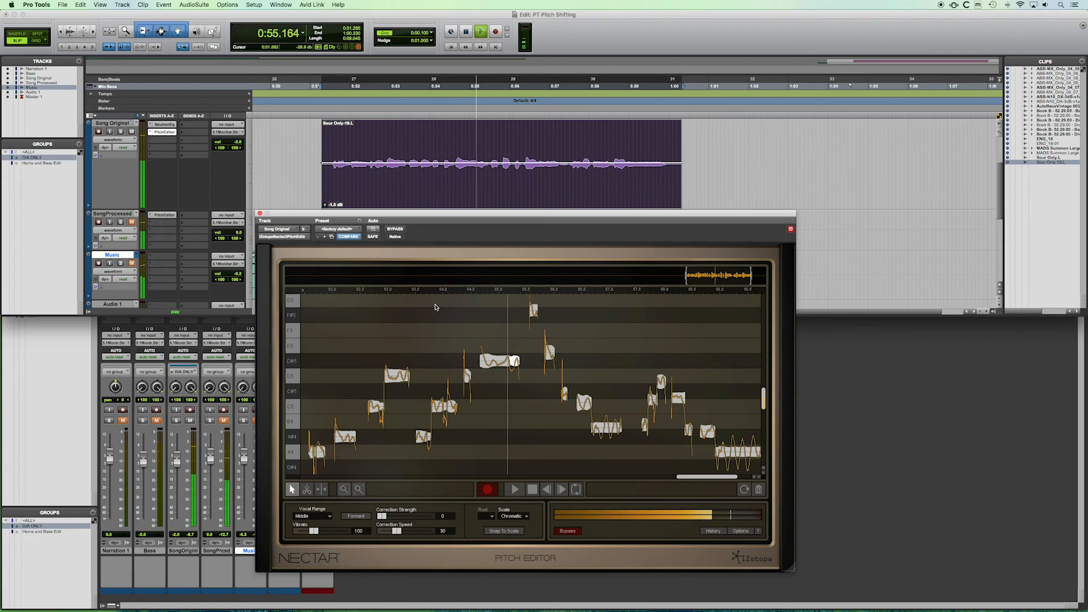
key(space)
Lower the short note at about 55.3 s to D5 and play the phrase with the Music track unmuted.
drag(515, 367, 513, 379)
key(space)
click(132, 264)
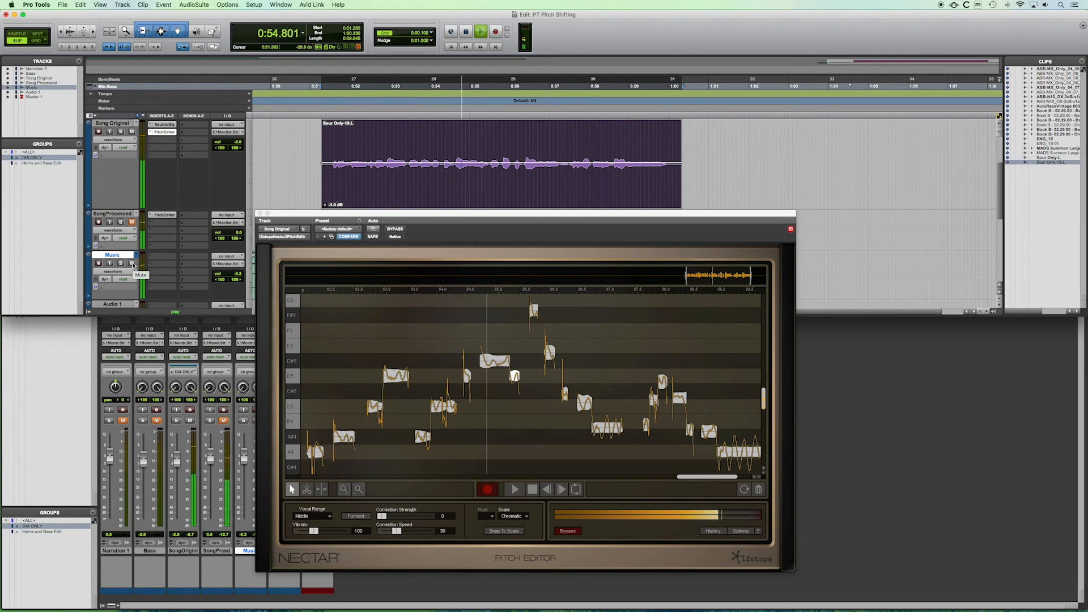
Lower the highest note at about 55.6 s to F5 and the next note to D#5, and play the phrase with the Music track unmuted.
key(space)
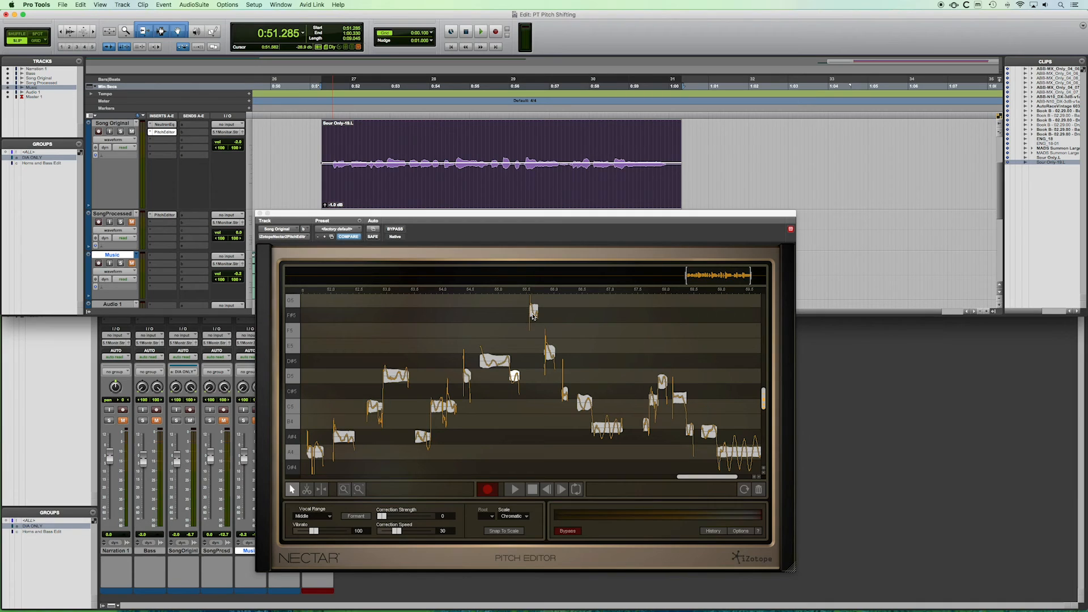
click(534, 312)
click(534, 312)
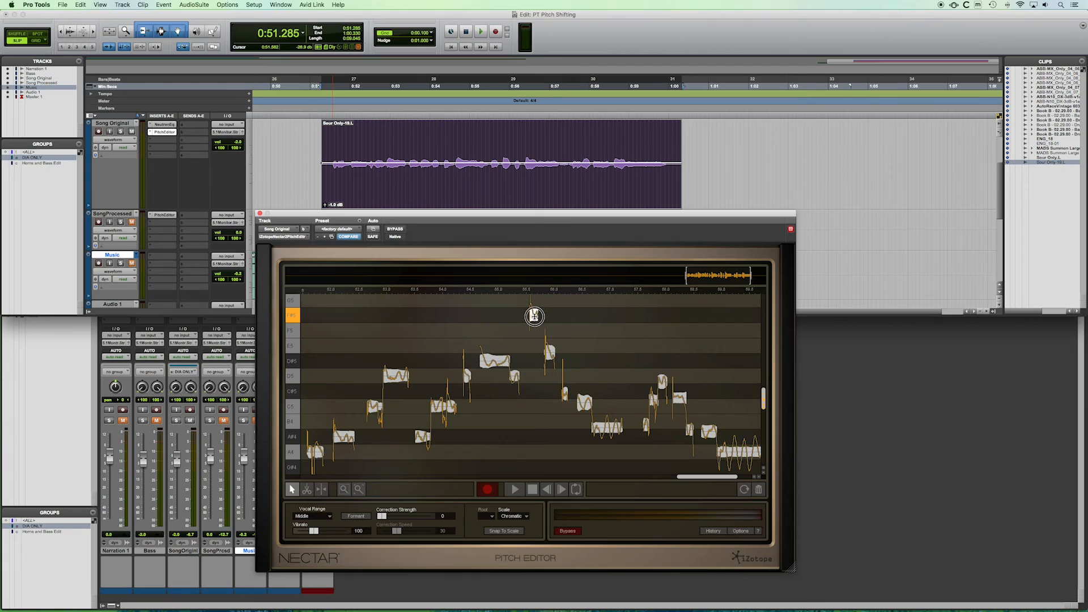
drag(534, 316, 538, 335)
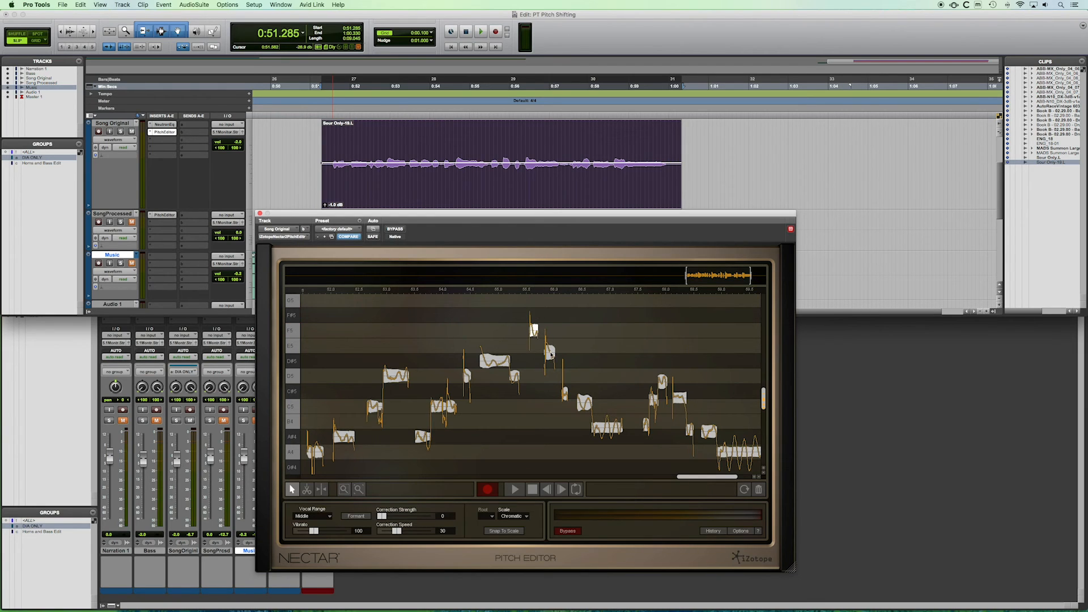
drag(551, 355, 551, 363)
click(132, 263)
key(space)
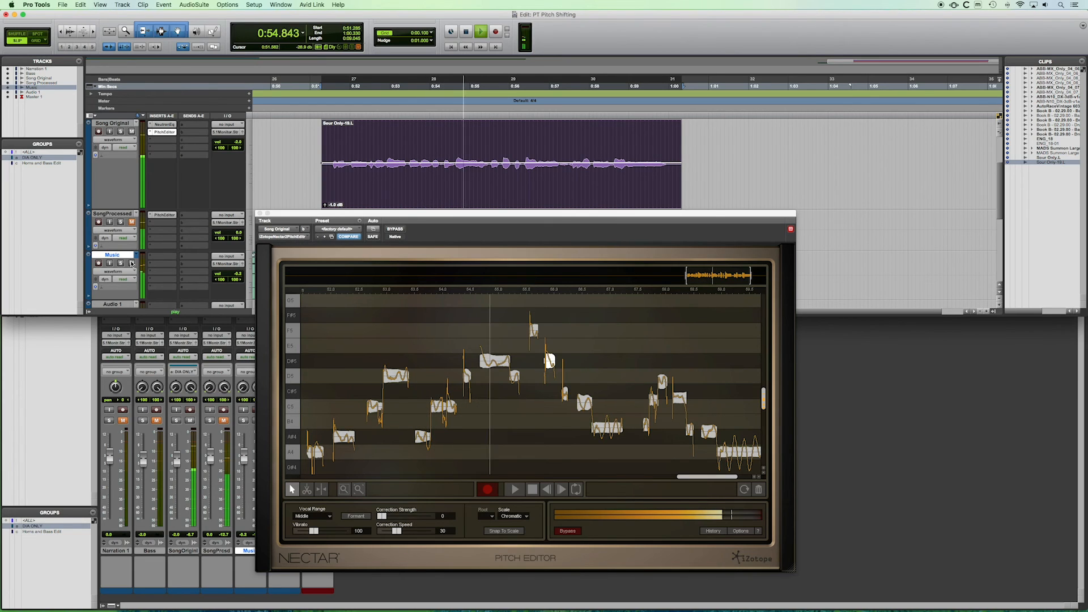
key(space)
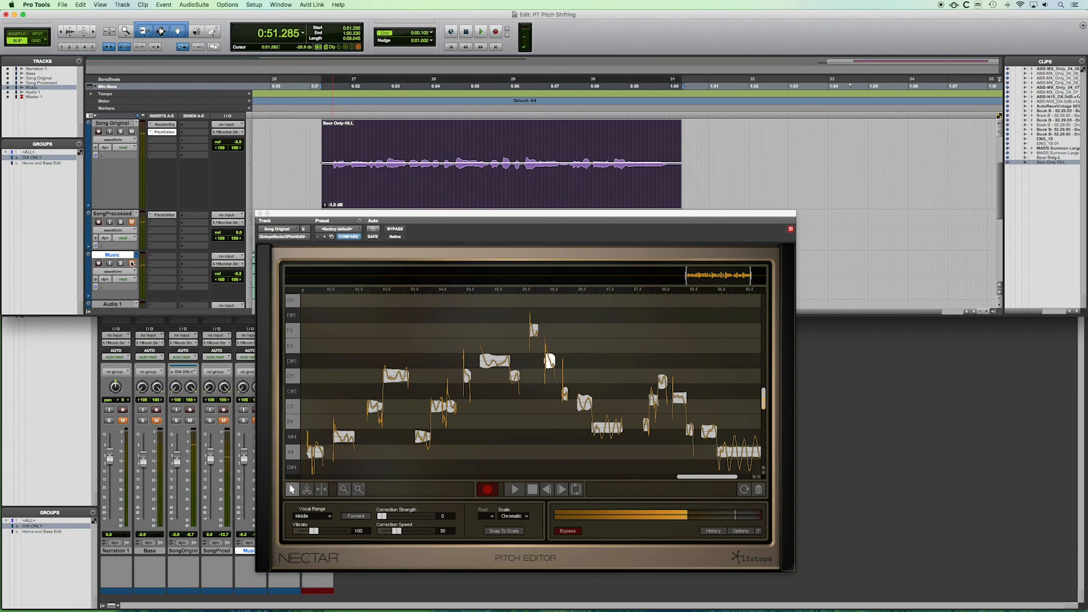
Move the four notes from about 55.9 to 57.2 s to F5, D#5, D5 and C5, and play the phrase with the Music track.
drag(550, 366, 550, 332)
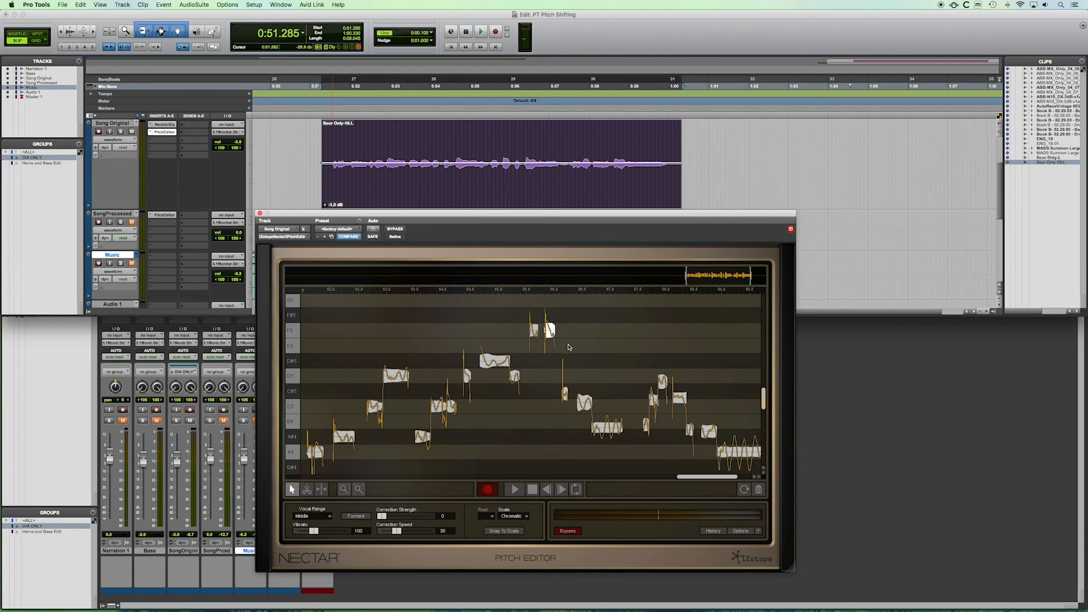
drag(565, 396, 565, 361)
drag(582, 402, 581, 374)
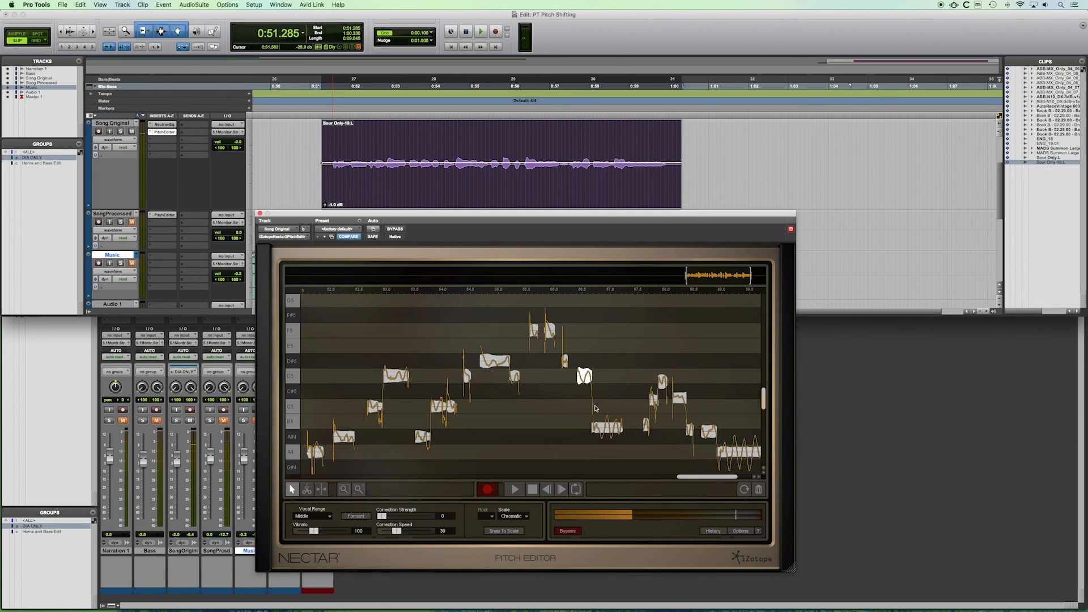
drag(604, 431, 604, 408)
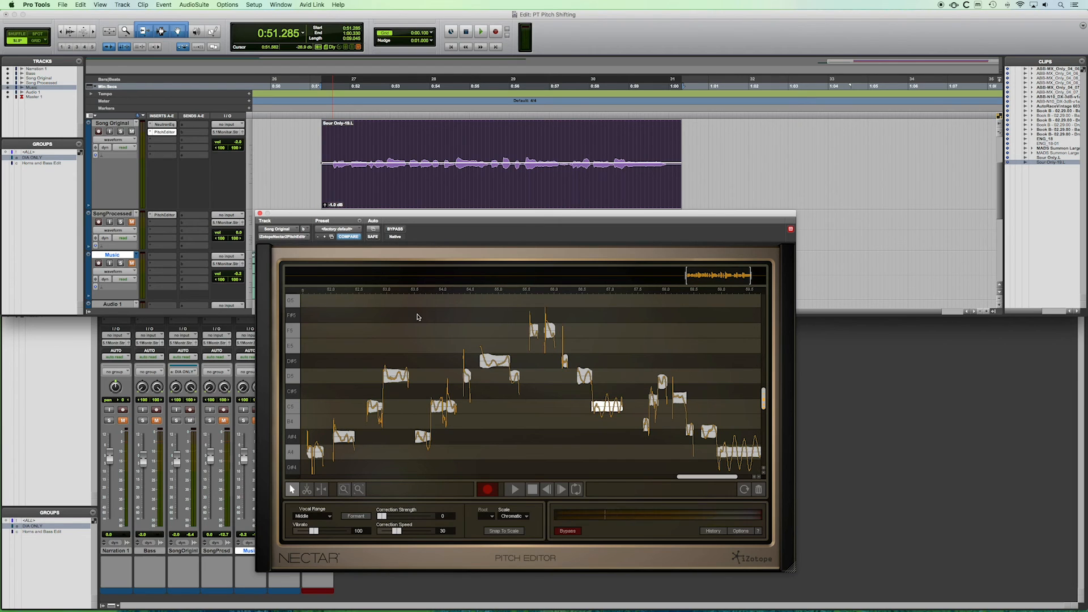
key(space)
click(131, 264)
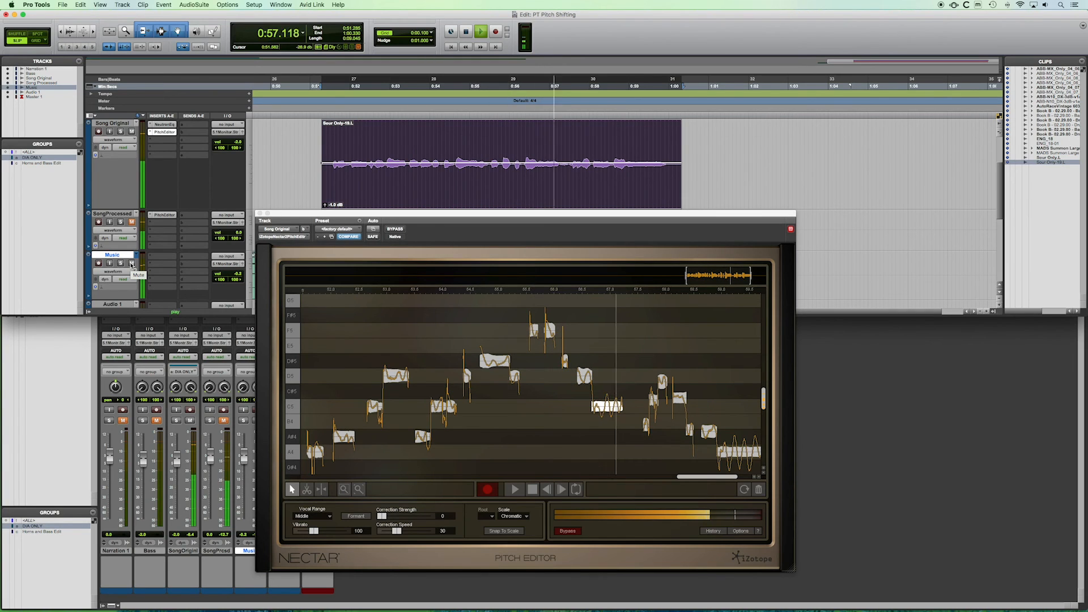
key(space)
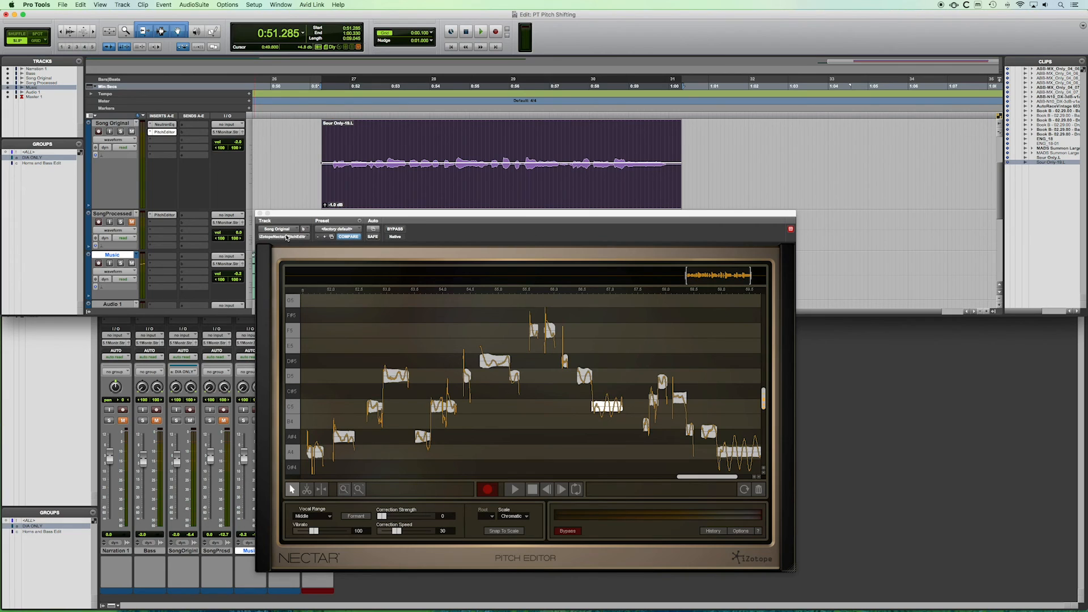
Play the phrase with the Nectar Pitch Editor bypassed and again with it active to compare the original and retuned vocal.
click(390, 230)
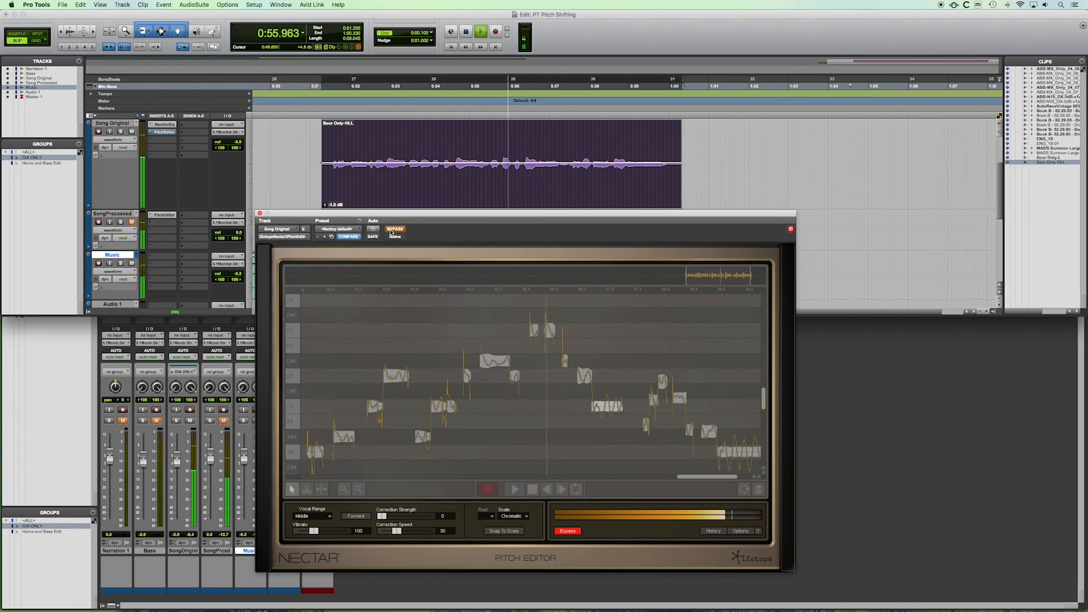
key(space)
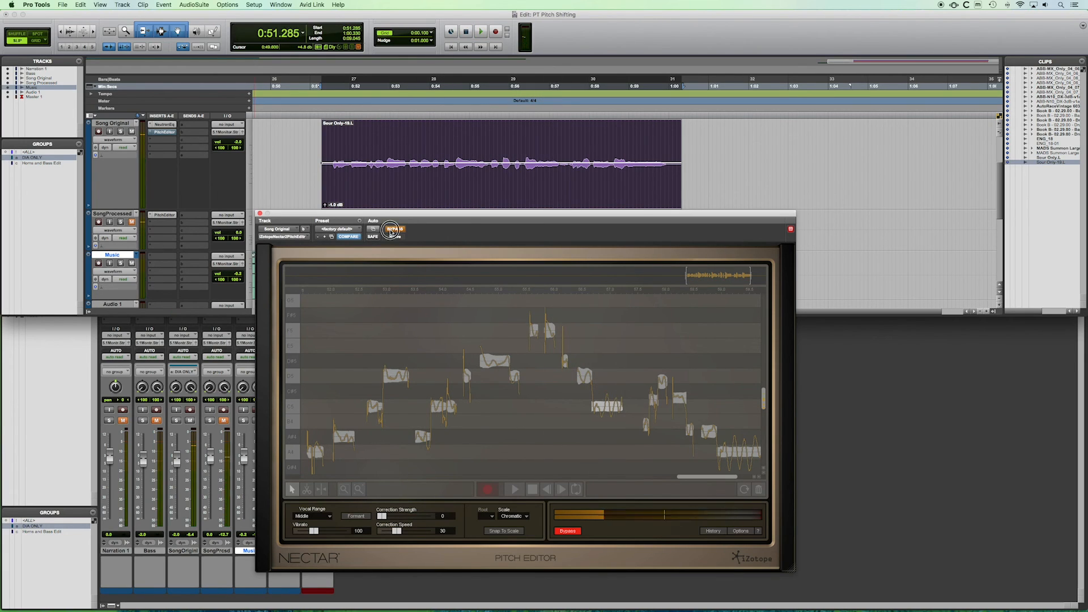
click(390, 230)
key(space)
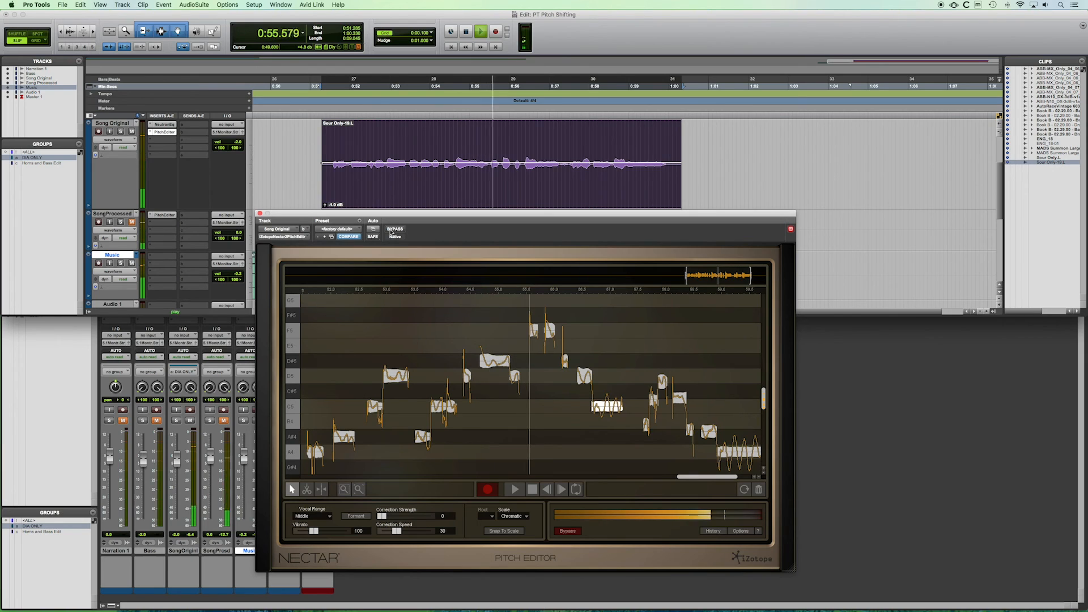
key(space)
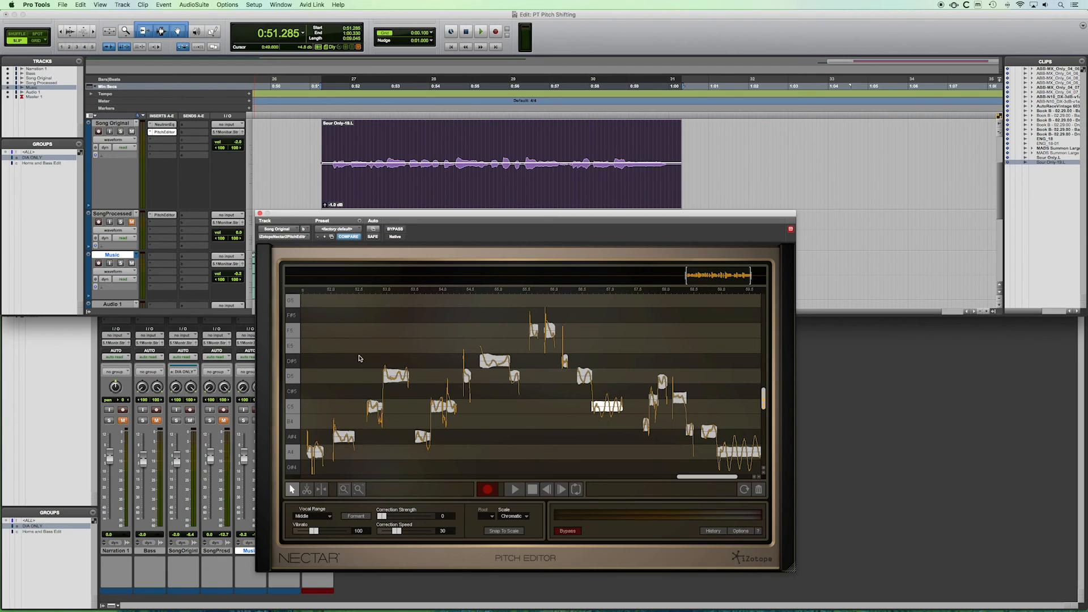
Set the vibrato of the phrase's first note, on A4, to 47 and close the Pitch Editor.
drag(764, 396, 762, 404)
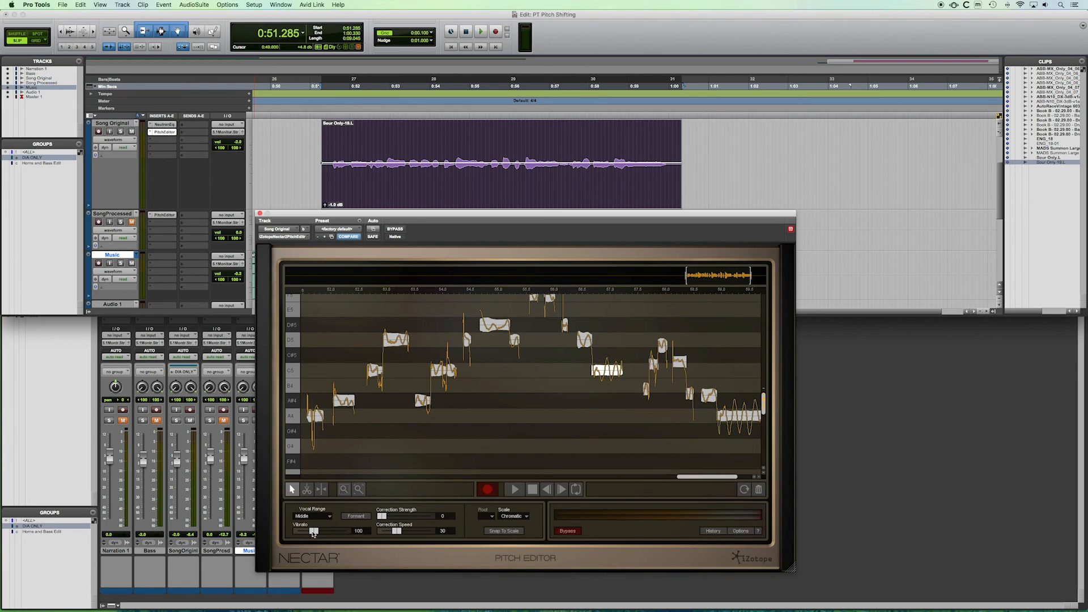
click(316, 416)
click(314, 531)
mouse_move(314, 531)
mouse_down()
mouse_move(299, 532)
mouse_move(342, 532)
mouse_move(306, 534)
mouse_up()
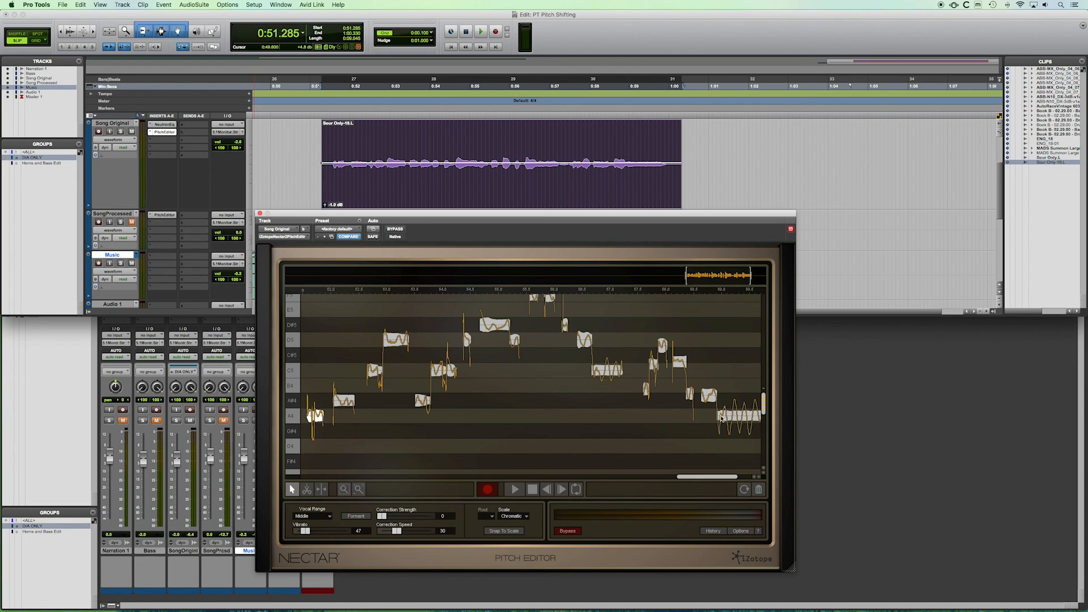
drag(764, 407, 764, 403)
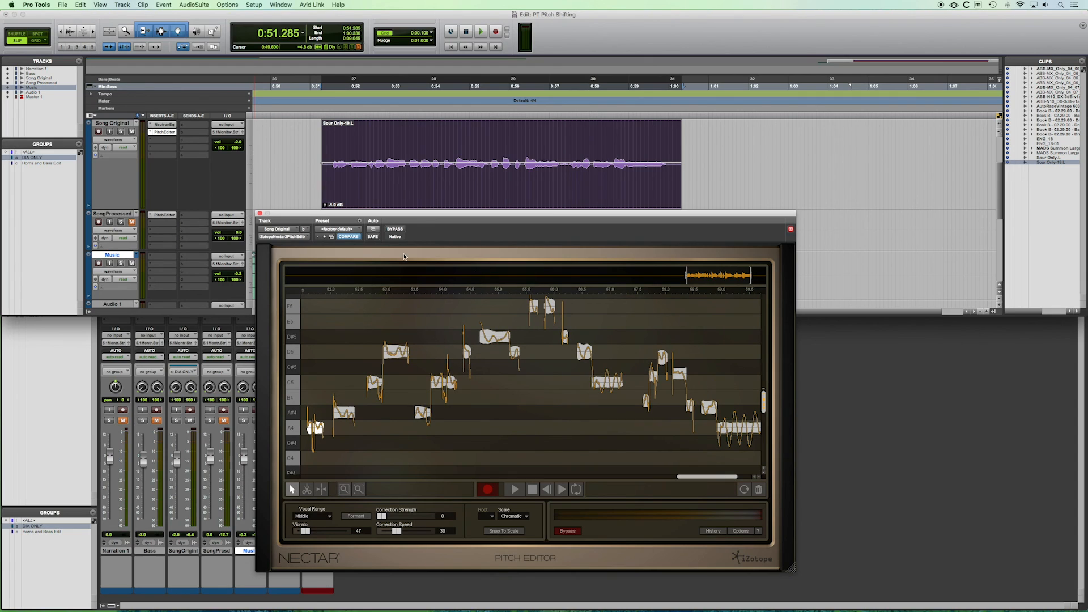
click(260, 214)
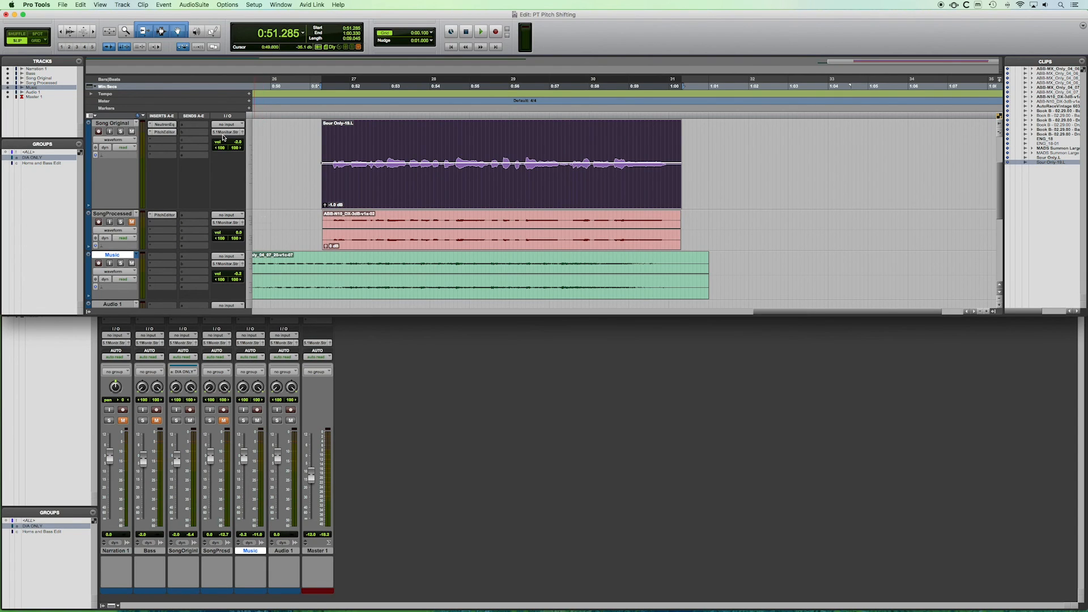
Switch the audible vocal from Song Original to SongProcessed using their mutes, and bypass the Pitch Editor insert on SongProcessed.
click(131, 131)
click(132, 222)
right_click(156, 216)
click(168, 219)
click(110, 214)
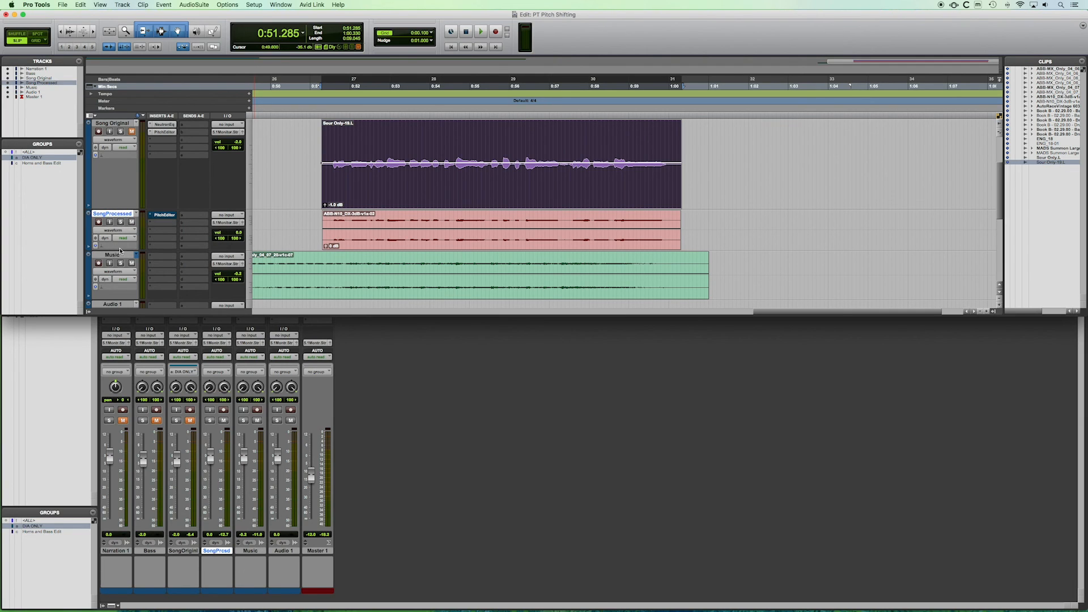
Mute the Music track and briefly review the retuned notes in Song Original's Pitch Editor.
click(120, 256)
click(131, 263)
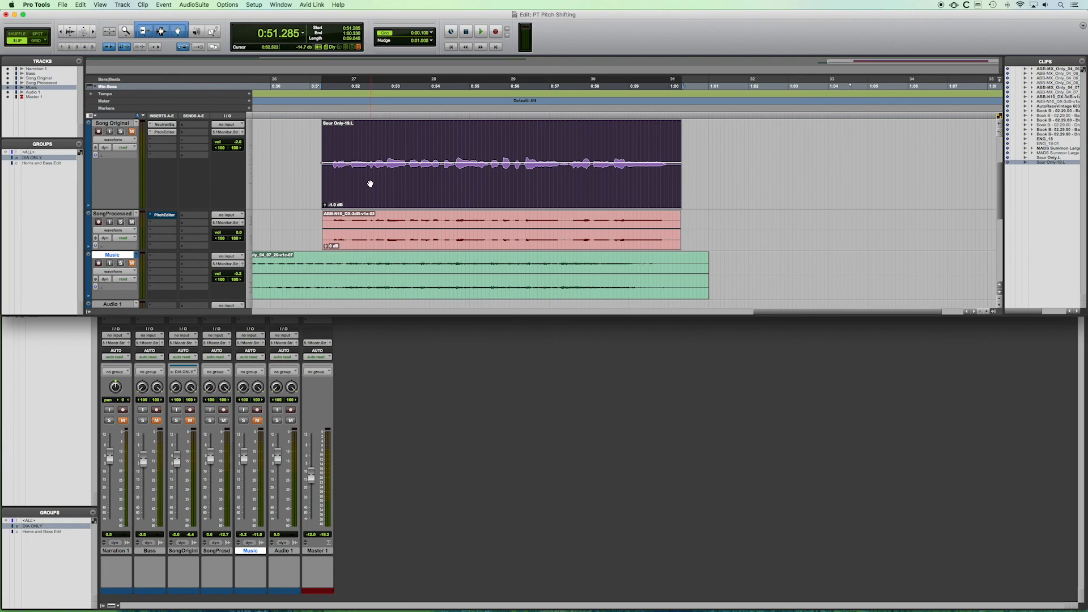
click(163, 132)
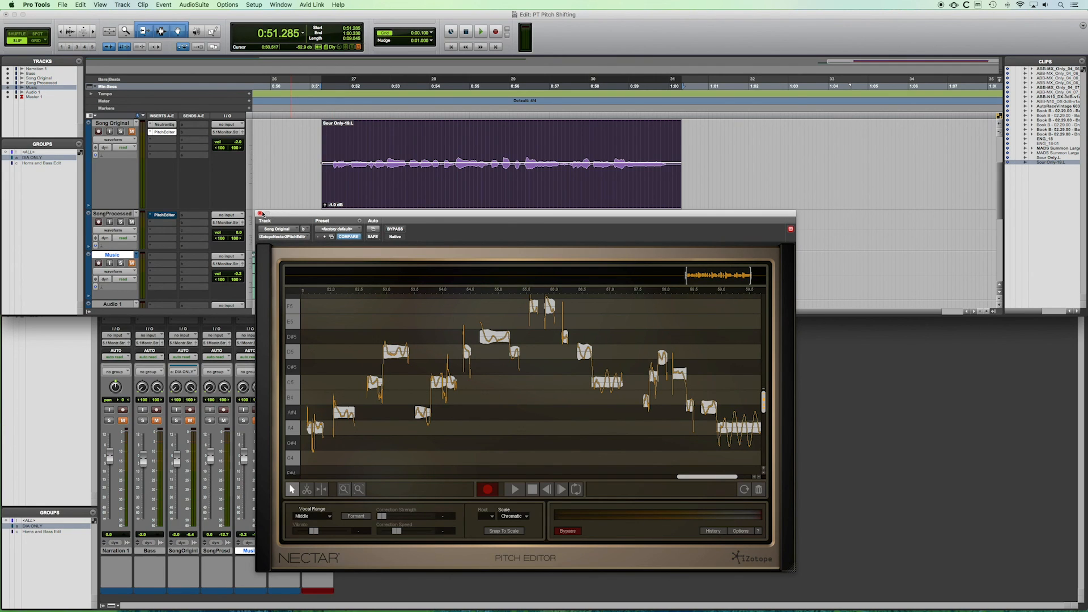
click(260, 214)
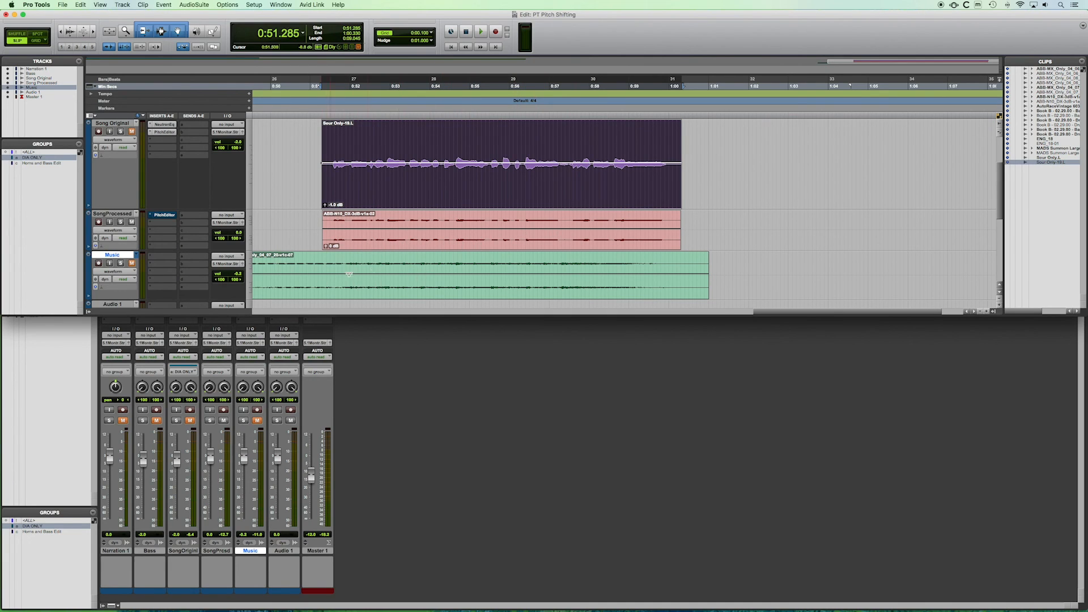
Increase the SongProcessed track's height so its stereo waveform is displayed larger.
click(125, 219)
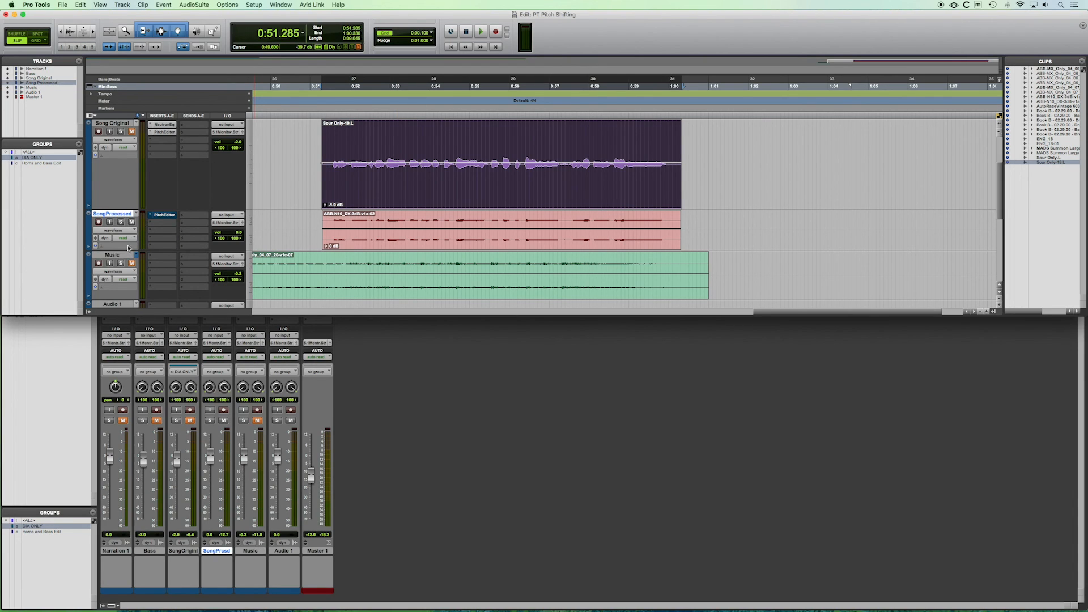
drag(126, 250, 126, 290)
scroll(334, 246, down, 3)
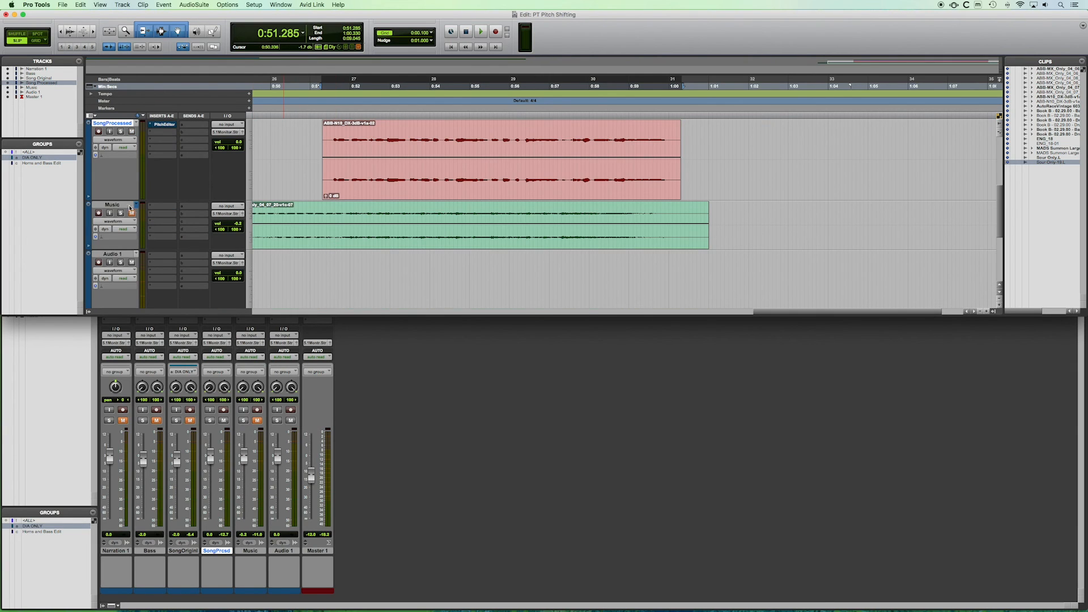
drag(121, 200, 121, 237)
Select the SongProcessed vocal clip and play it with the Music track unmuted.
click(422, 227)
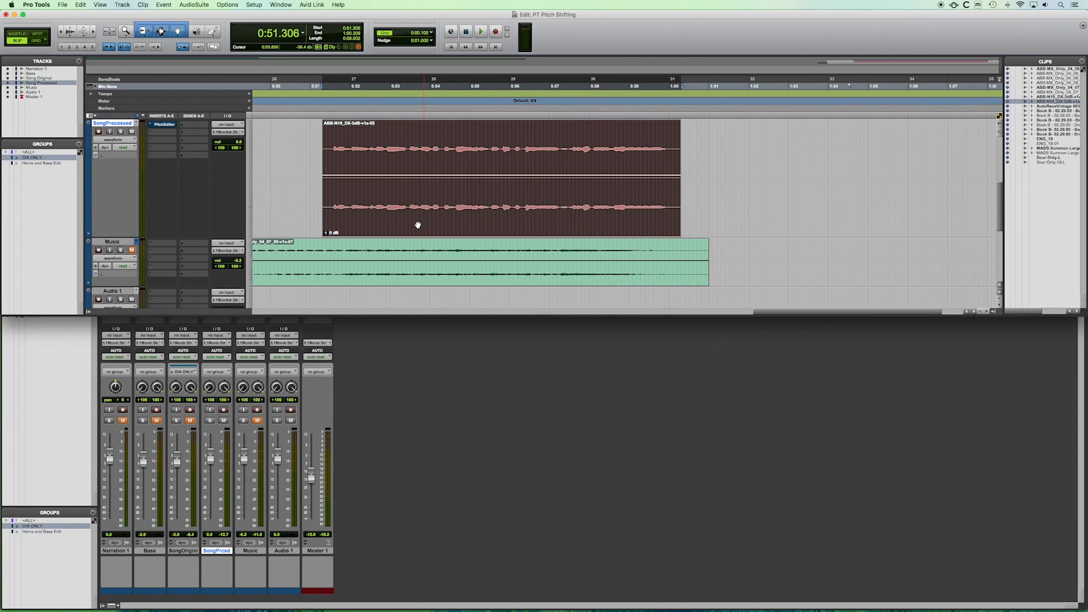
key(space)
click(132, 250)
key(space)
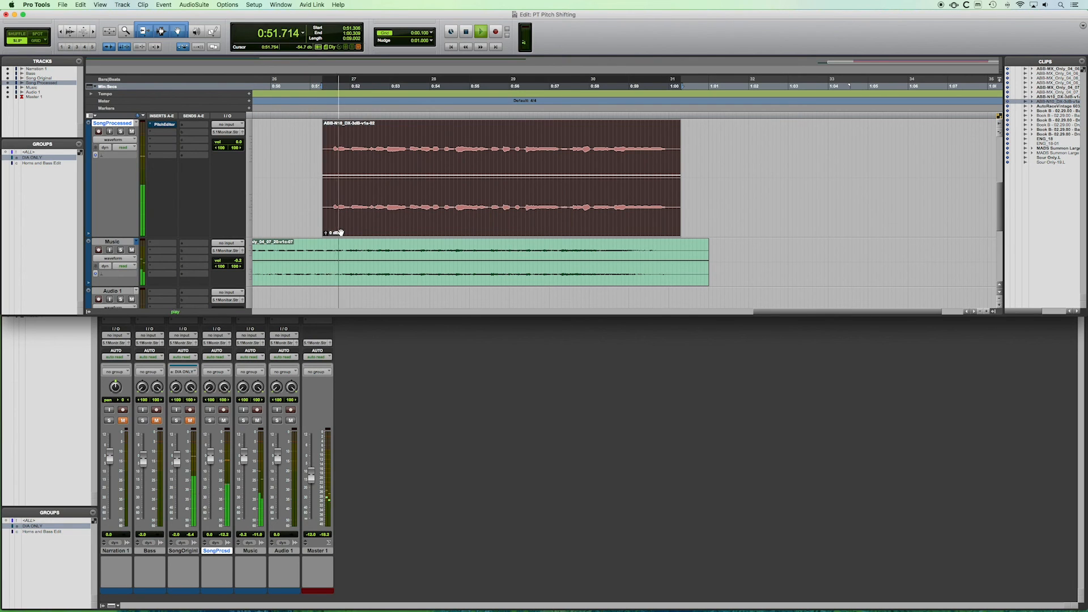